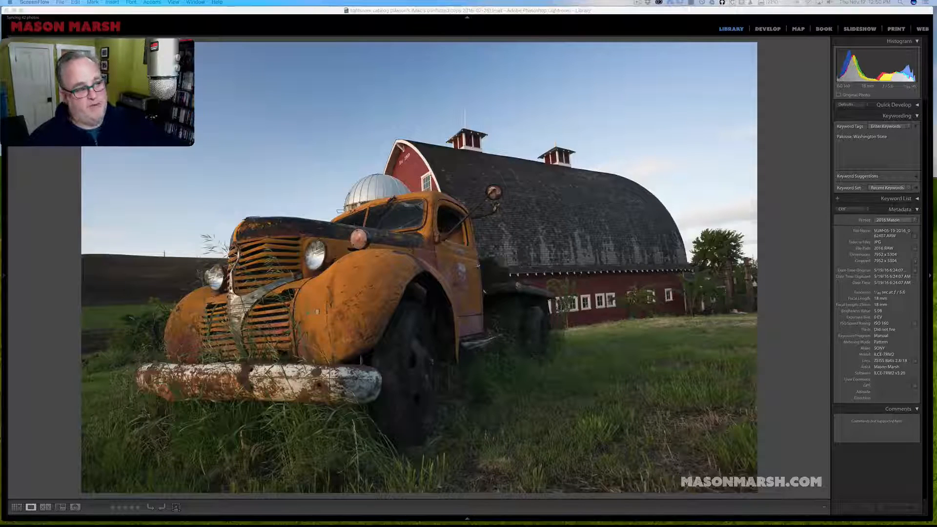
Step: Transfer the truck and barn photo from Lightroom to Luminar and enlarge the Luminar window to fill the screen
{"action": "left_click", "coordinate": [195, 25]}
{"action": "left_click", "coordinate": [56, 3]}
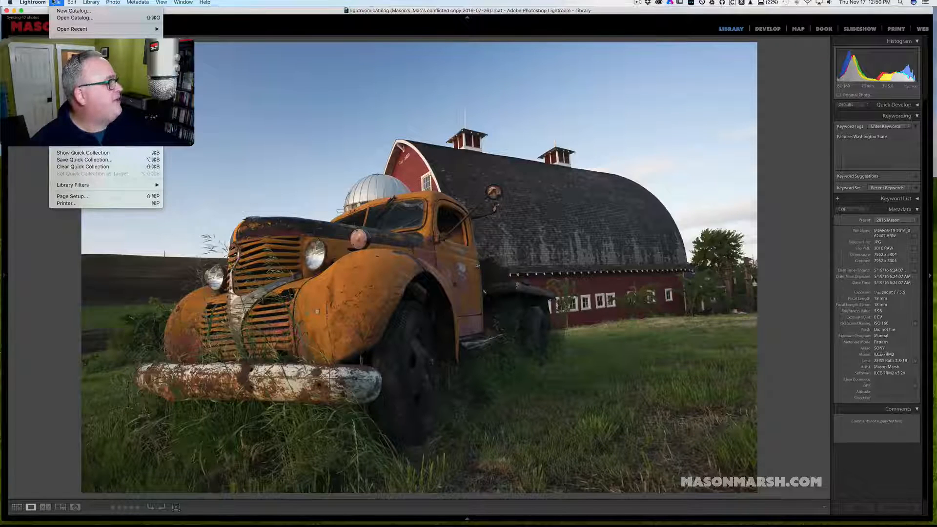
{"action": "mouse_move", "coordinate": [107, 141]}
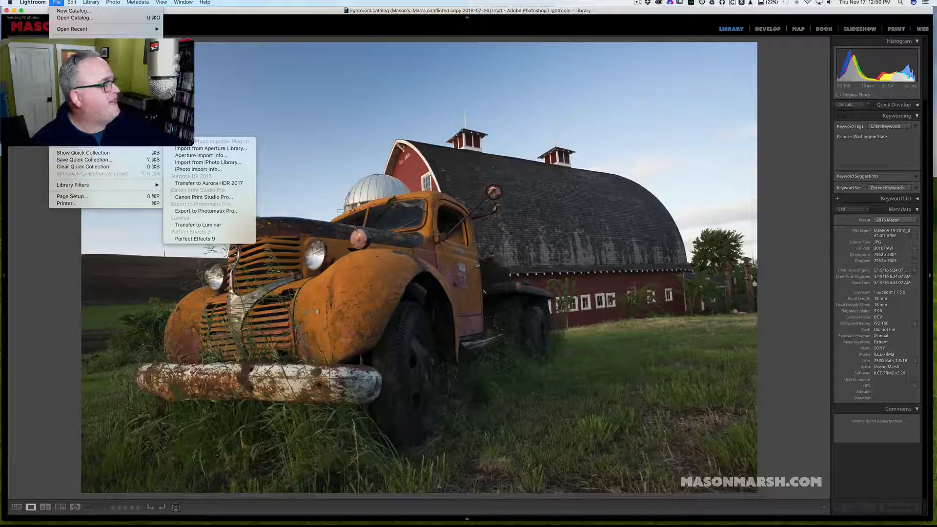
{"action": "left_click", "coordinate": [211, 225]}
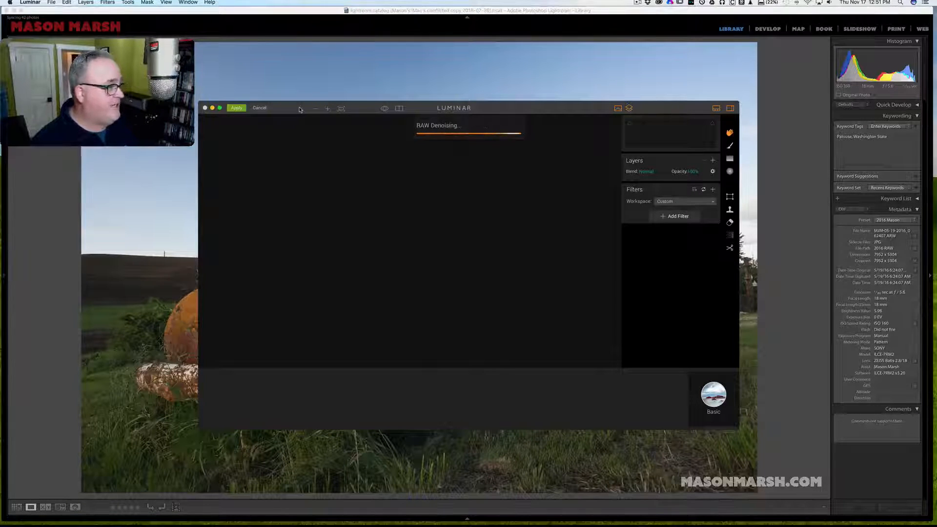
{"action": "left_click_drag", "start_coordinate": [300, 109], "coordinate": [93, 11]}
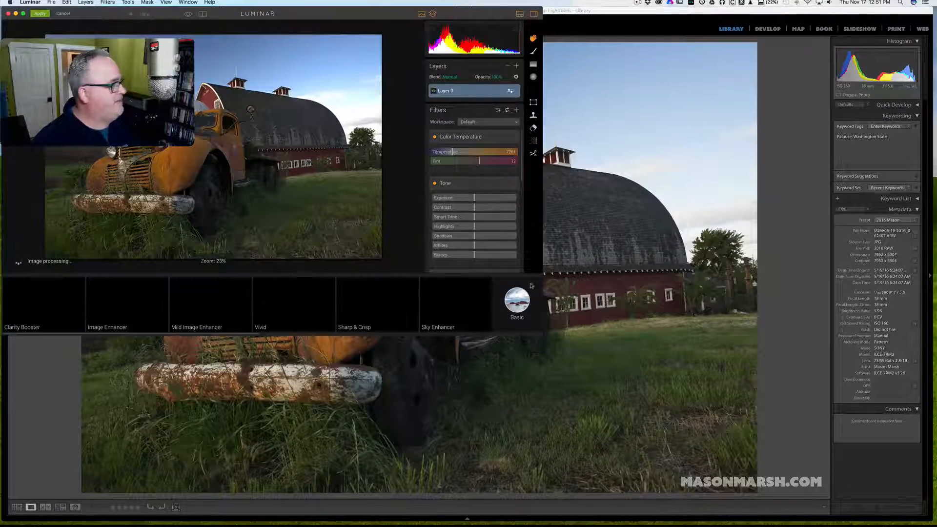
{"action": "left_click_drag", "start_coordinate": [542, 333], "coordinate": [931, 521]}
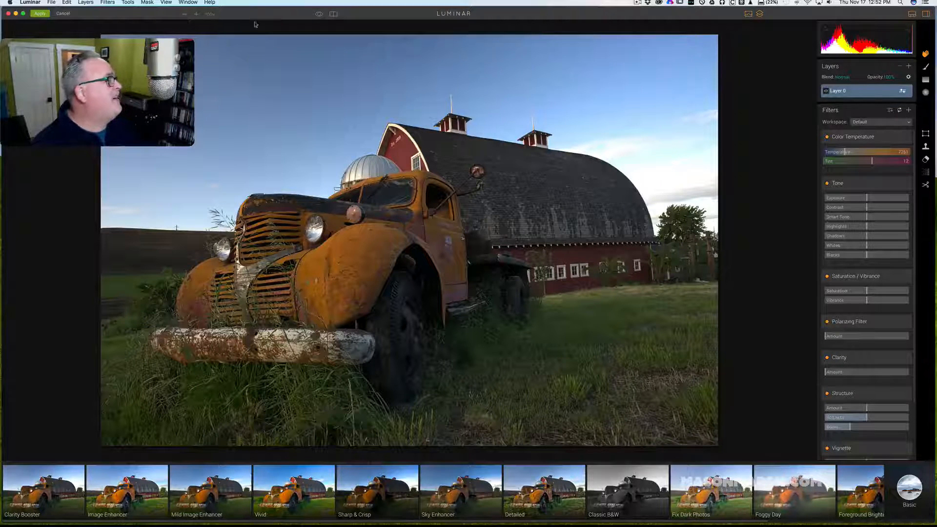
Step: Try zooming the photo in and out, and fit it back to the screen
{"action": "left_click", "coordinate": [196, 14]}
{"action": "left_click", "coordinate": [185, 14]}
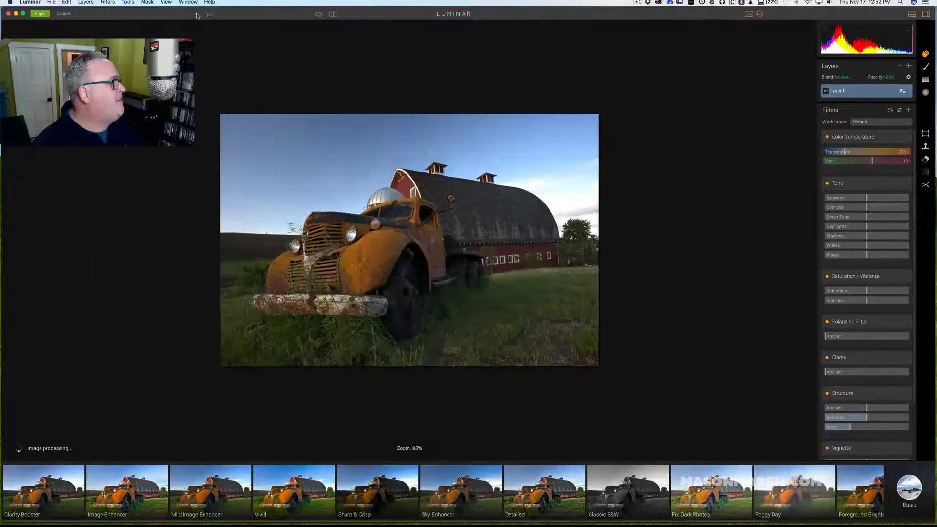
{"action": "left_click", "coordinate": [197, 14]}
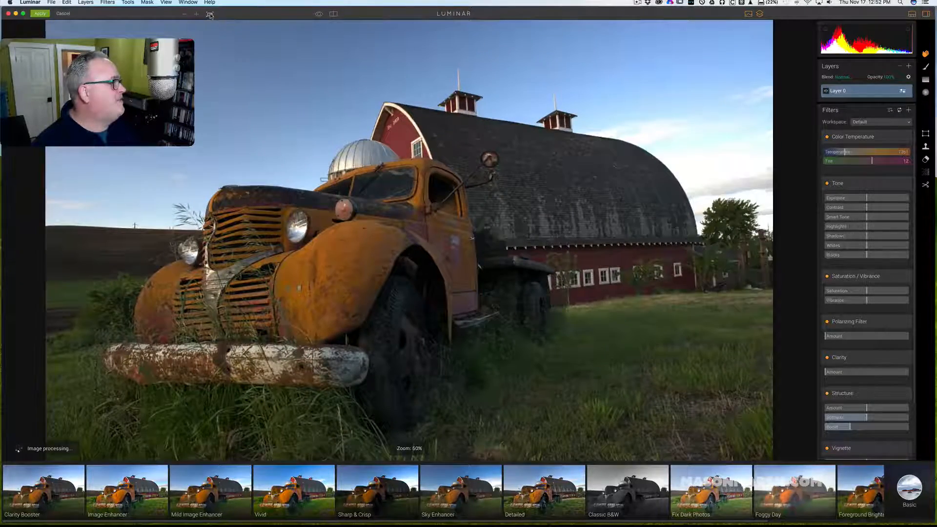
{"action": "left_click", "coordinate": [210, 15]}
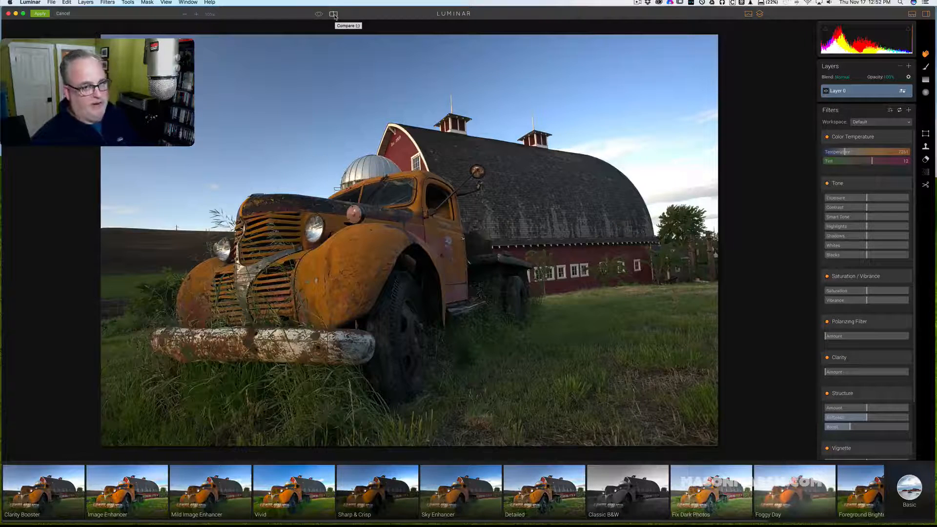
Step: Compare the photo before and after with the split divider moved toward its left edge, and close the comparison
{"action": "left_click", "coordinate": [333, 15]}
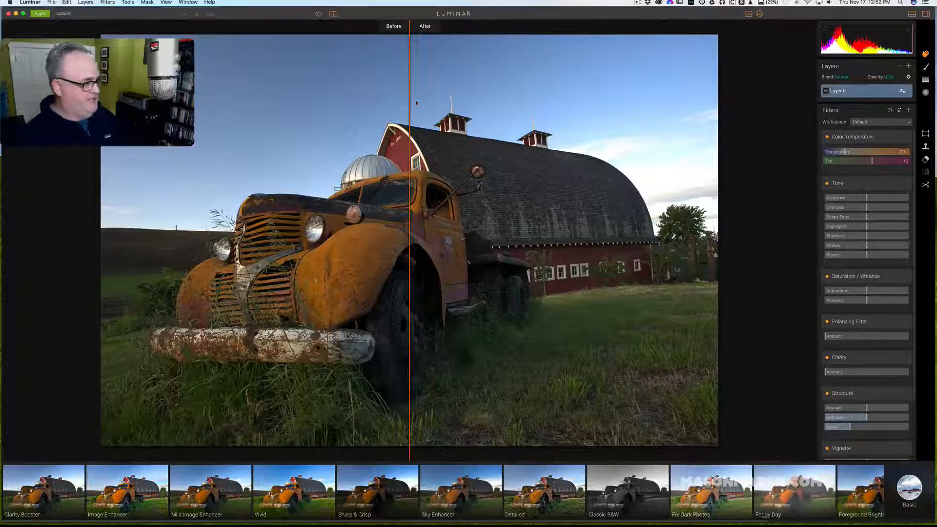
{"action": "left_click_drag", "start_coordinate": [408, 102], "coordinate": [132, 109]}
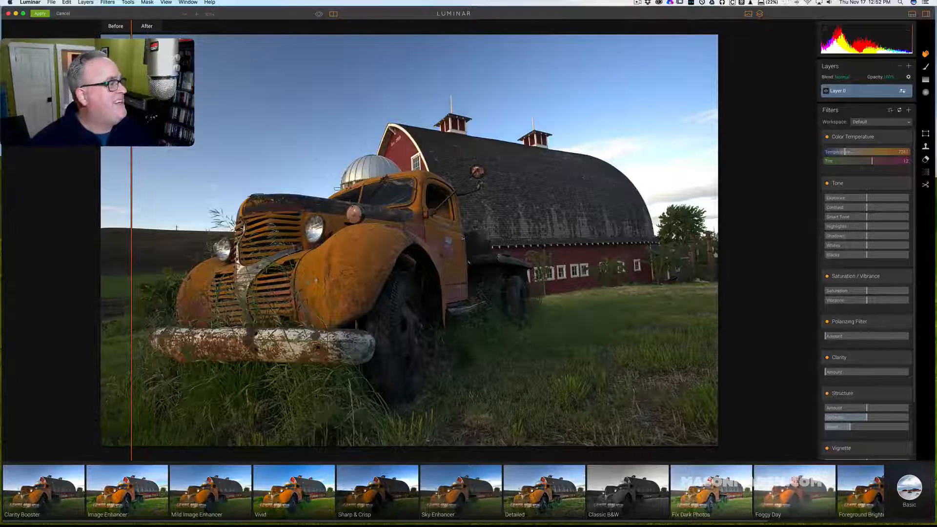
{"action": "left_click", "coordinate": [334, 14]}
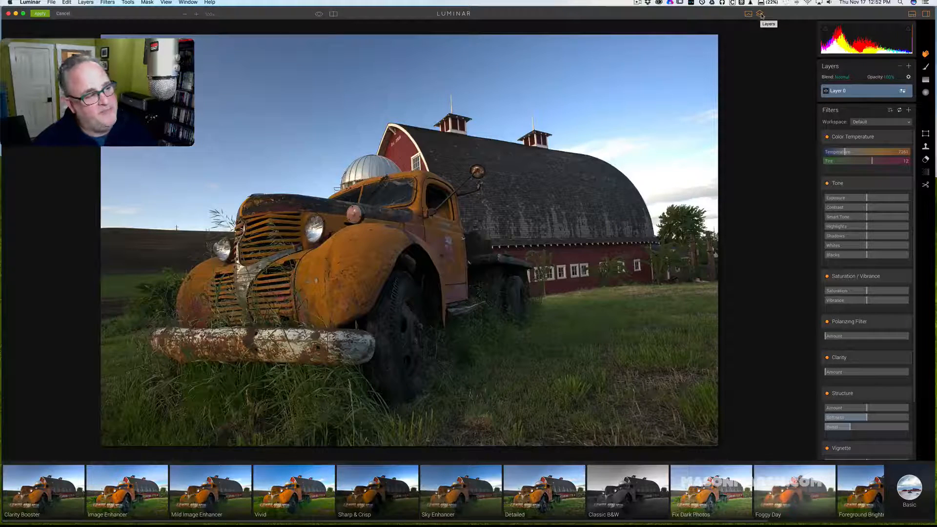
Step: Toggle the layers display, the presets strip and the filter sidebar off and back on
{"action": "left_click", "coordinate": [761, 14]}
{"action": "left_click", "coordinate": [761, 14]}
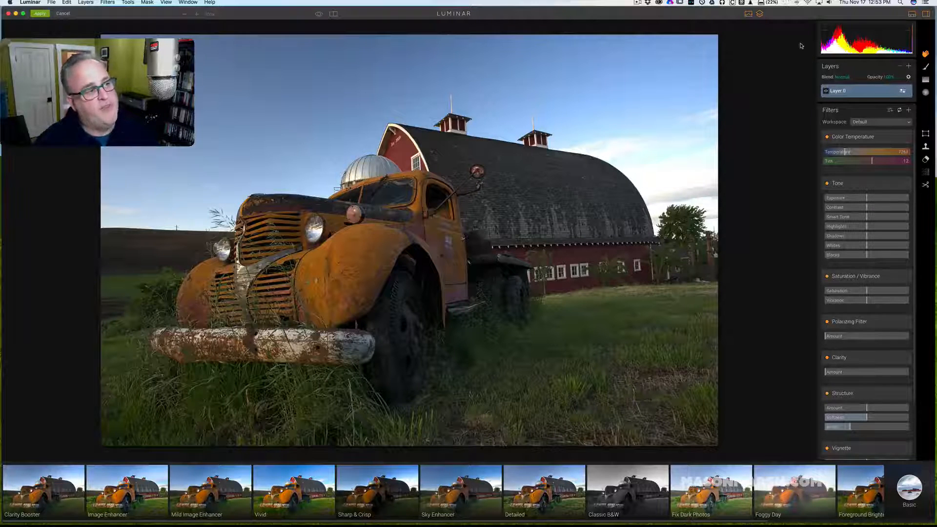
{"action": "left_click", "coordinate": [912, 14]}
{"action": "left_click", "coordinate": [912, 15]}
{"action": "left_click", "coordinate": [912, 14]}
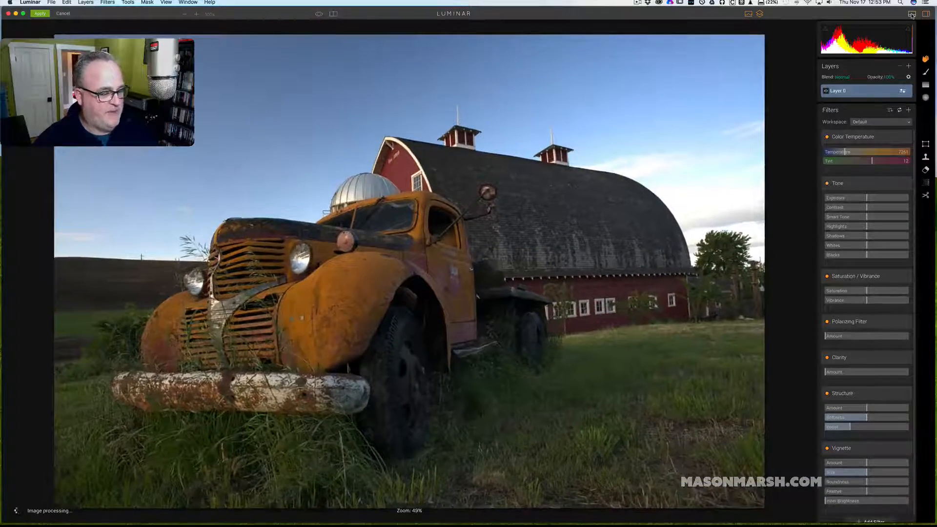
{"action": "left_click", "coordinate": [912, 15]}
{"action": "left_click", "coordinate": [927, 14]}
{"action": "left_click", "coordinate": [927, 15]}
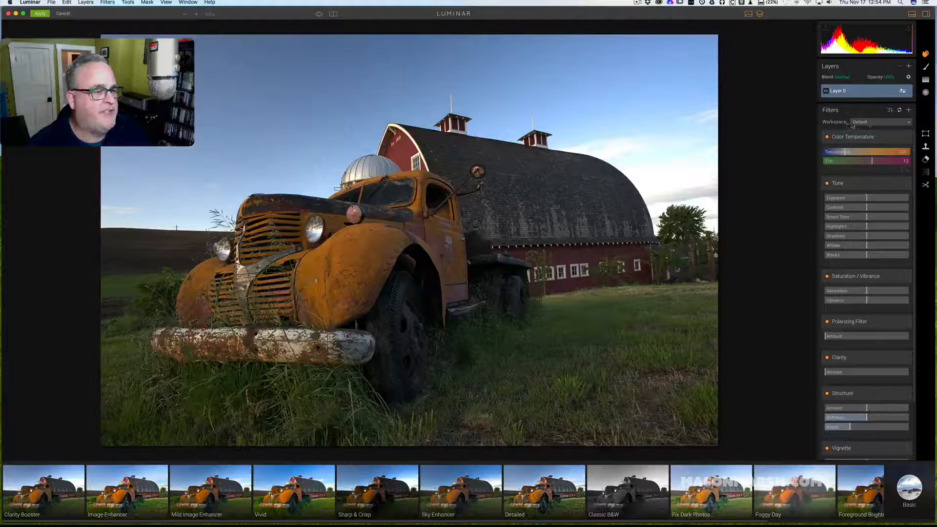
Step: Try the Landscape filter workspace and return to the Default workspace
{"action": "left_click", "coordinate": [873, 122]}
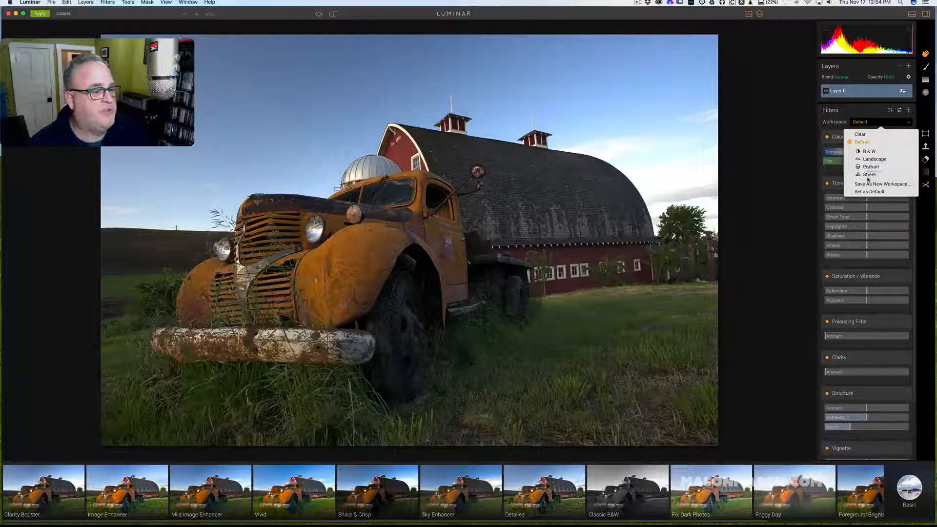
{"action": "left_click", "coordinate": [870, 160]}
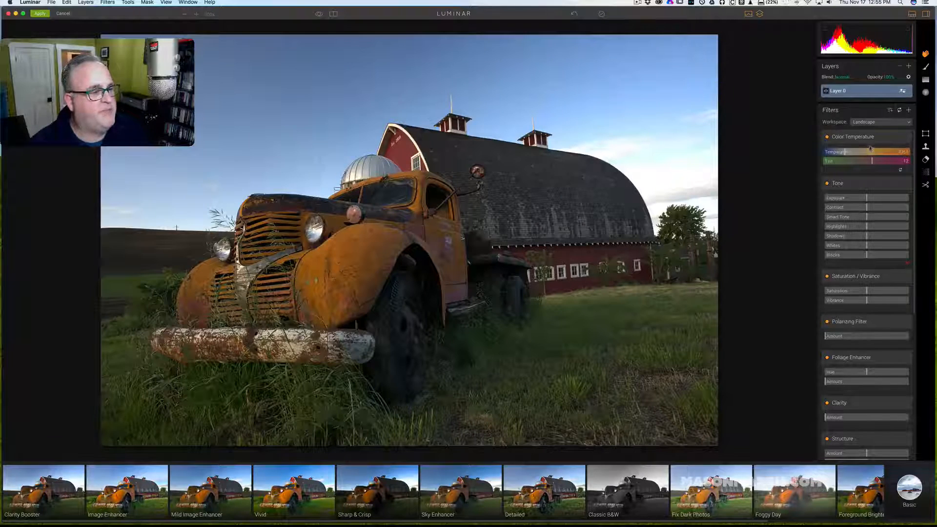
{"action": "left_click", "coordinate": [876, 123]}
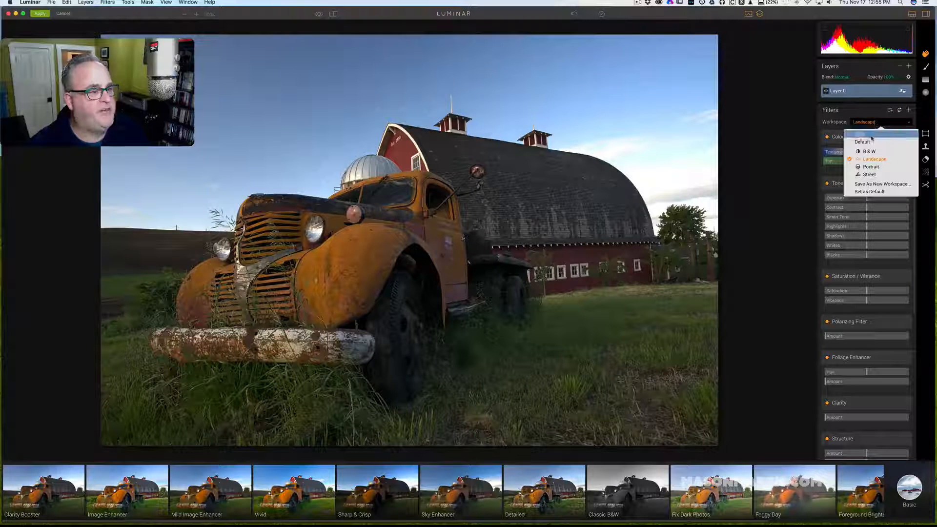
{"action": "left_click", "coordinate": [871, 142]}
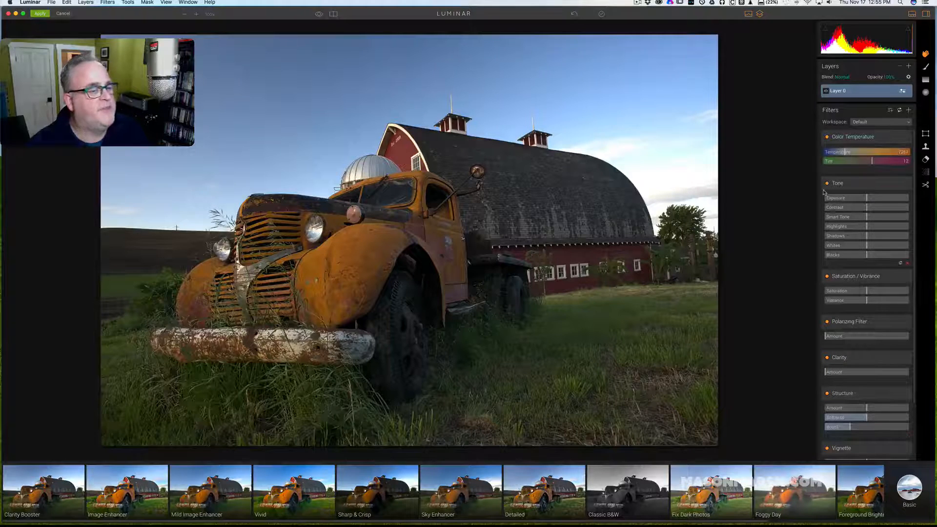
Step: Clear the filter workspace and add the Advanced Contrast filter to the photo's layer
{"action": "left_click", "coordinate": [865, 123]}
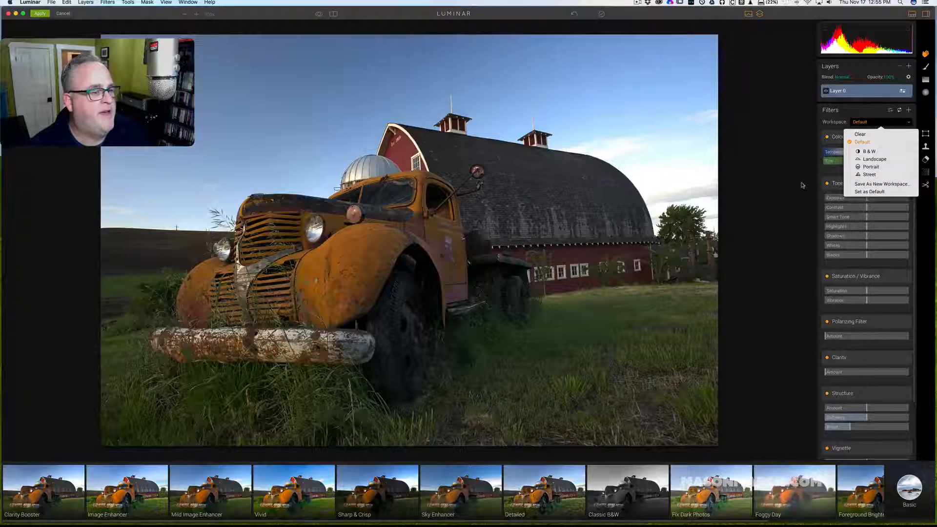
{"action": "left_click", "coordinate": [859, 134]}
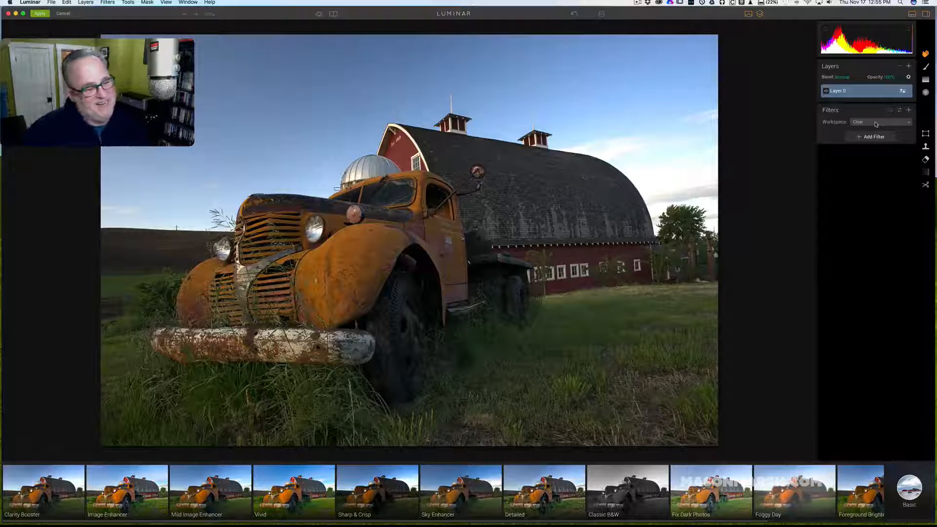
{"action": "left_click", "coordinate": [864, 138]}
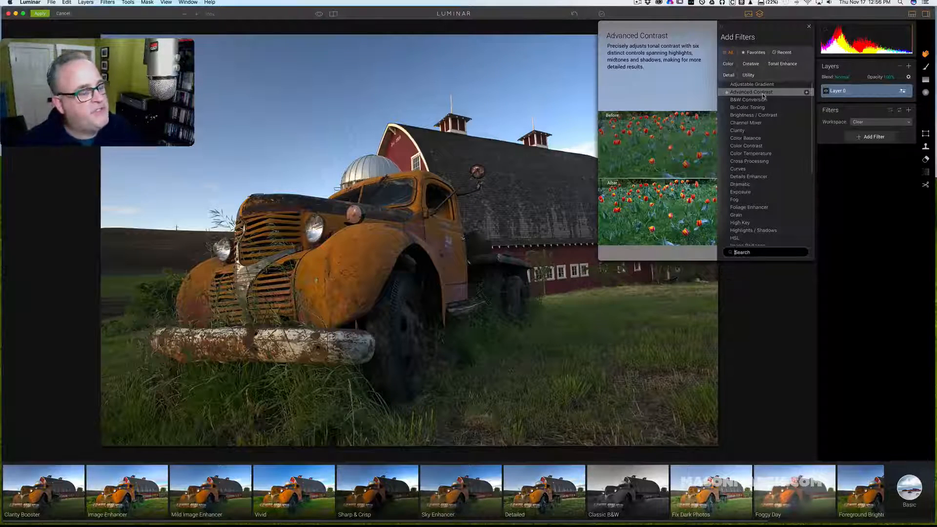
{"action": "scroll", "coordinate": [762, 142], "scroll_direction": "down", "scroll_amount": 5}
{"action": "scroll", "coordinate": [762, 146], "scroll_direction": "up", "scroll_amount": 5}
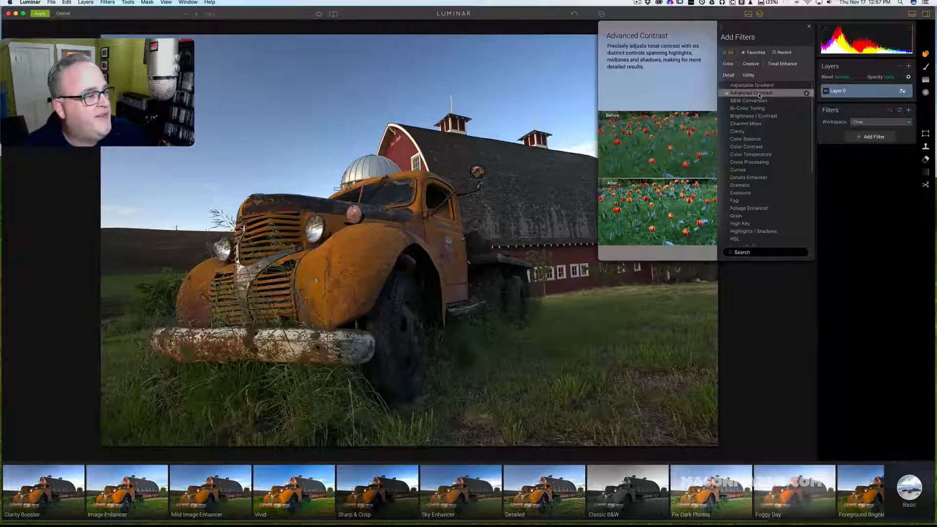
{"action": "left_click", "coordinate": [759, 95]}
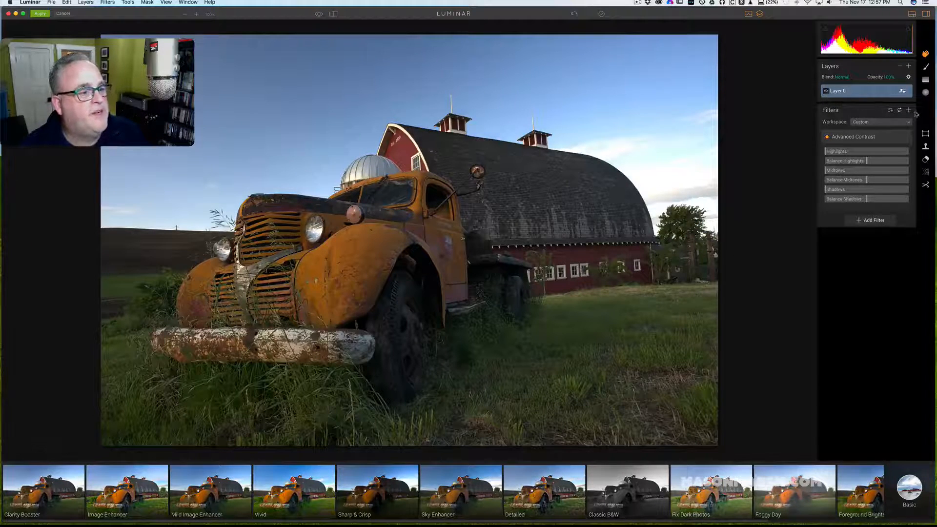
Step: Add the Clarity and Color Balance filters below Advanced Contrast
{"action": "left_click", "coordinate": [870, 220]}
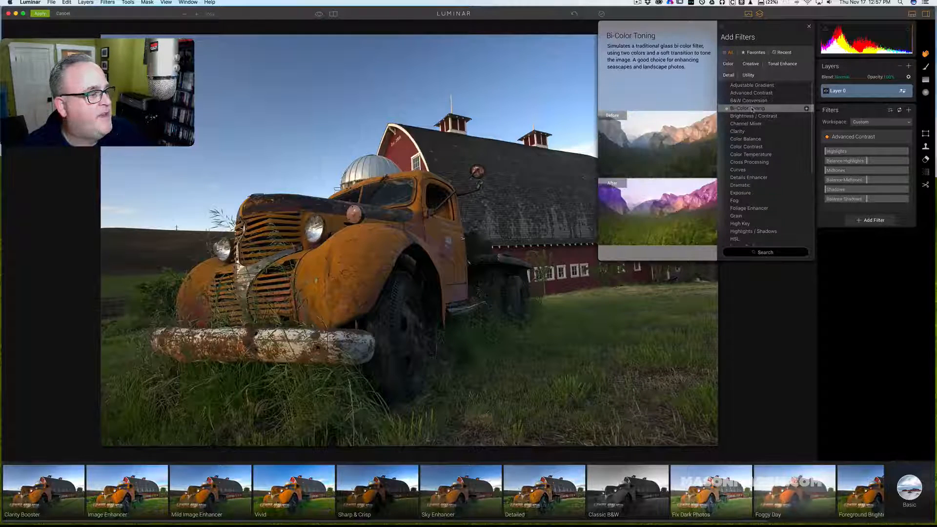
{"action": "left_click", "coordinate": [739, 132]}
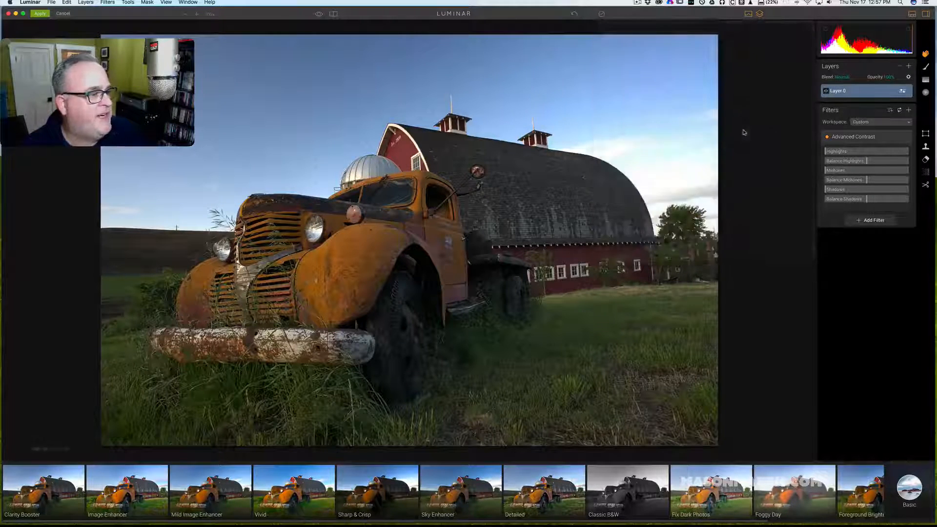
{"action": "left_click", "coordinate": [872, 256]}
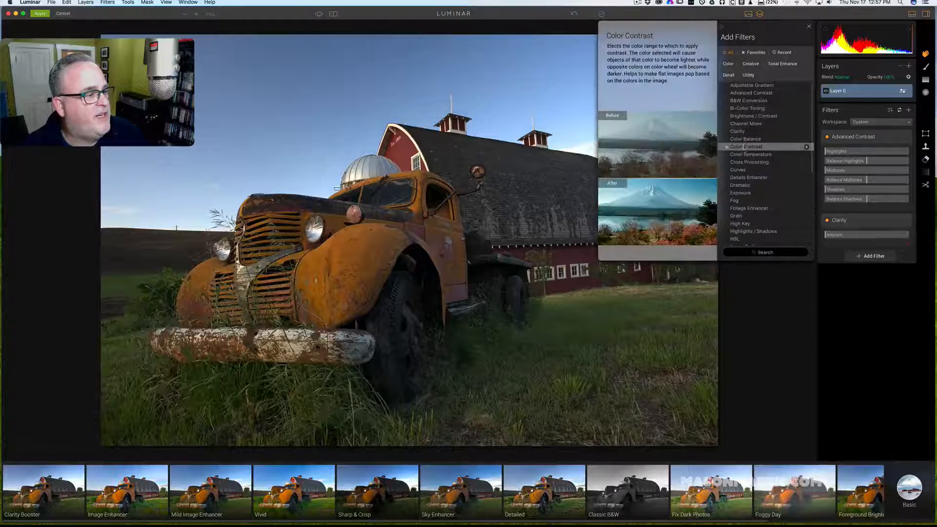
{"action": "left_click", "coordinate": [746, 139]}
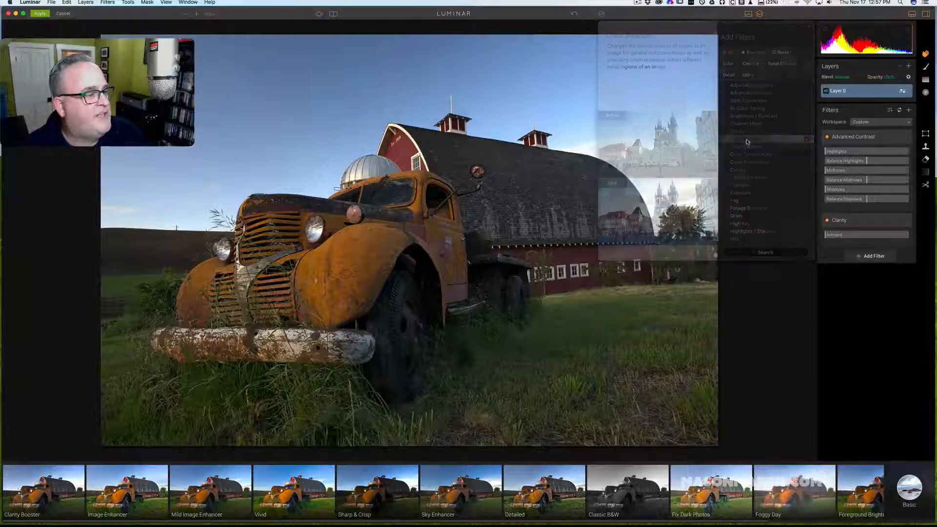
Step: Add the Color Temperature and Curves filters to the custom filter set
{"action": "left_click", "coordinate": [872, 322]}
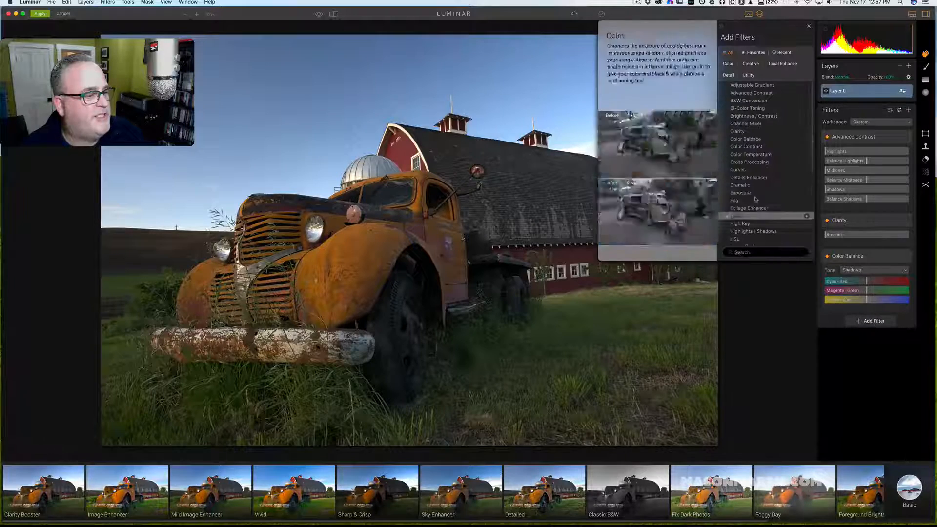
{"action": "left_click", "coordinate": [754, 156]}
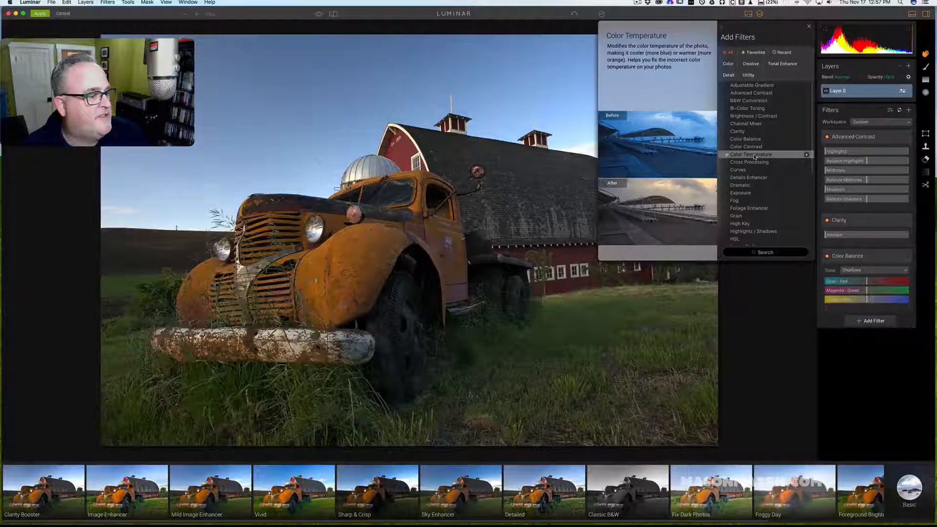
{"action": "left_click", "coordinate": [881, 367]}
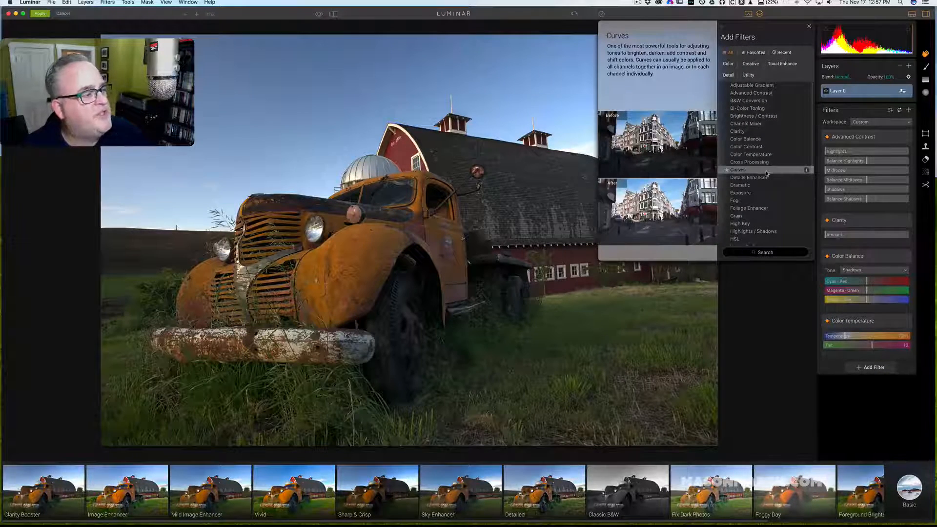
{"action": "left_click", "coordinate": [766, 170]}
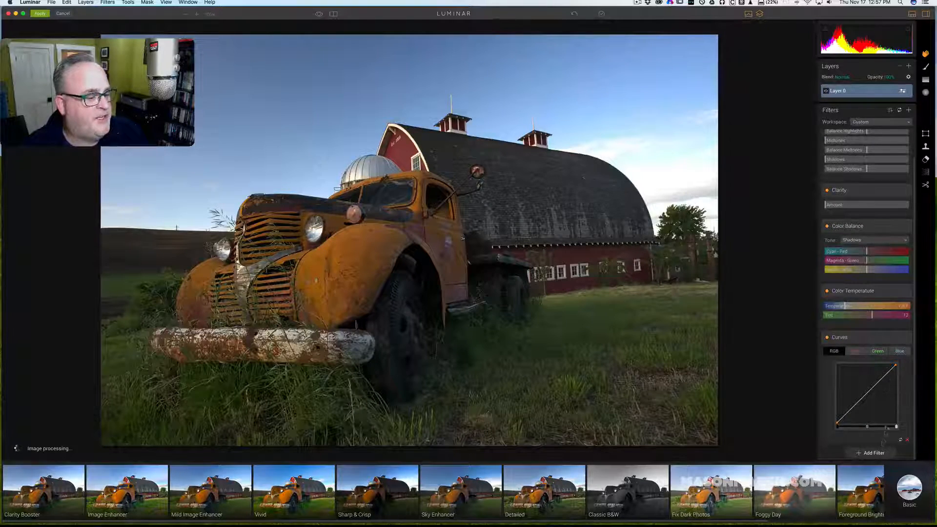
Step: Add the Details Enhancer and Exposure filters below Curves
{"action": "left_click", "coordinate": [871, 453]}
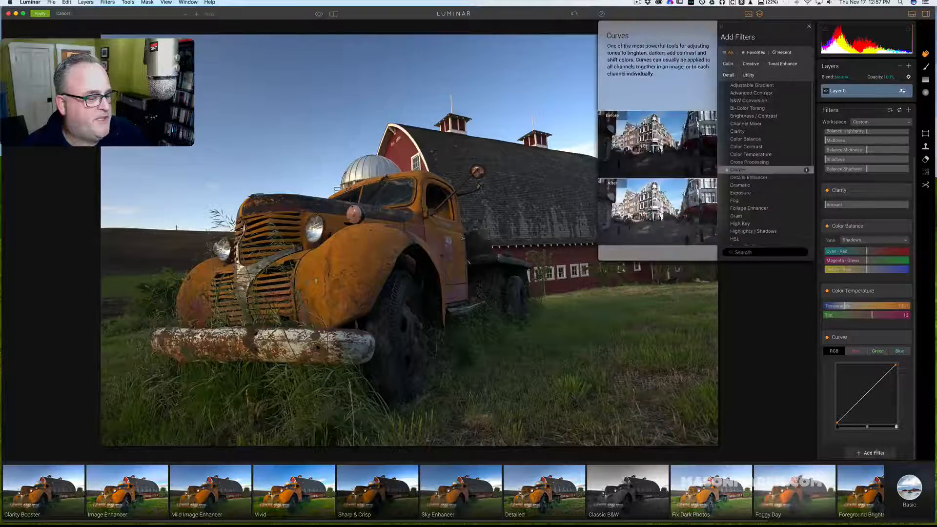
{"action": "left_click", "coordinate": [754, 180]}
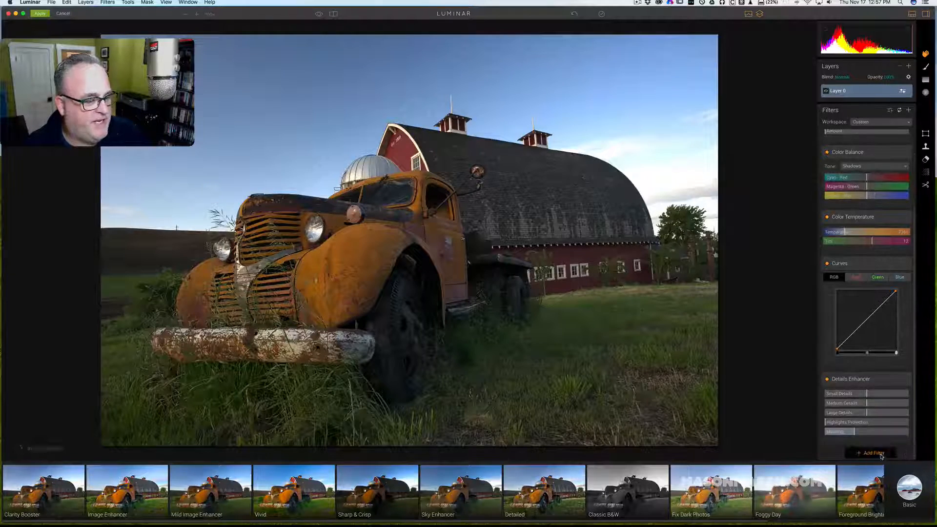
{"action": "left_click", "coordinate": [881, 455]}
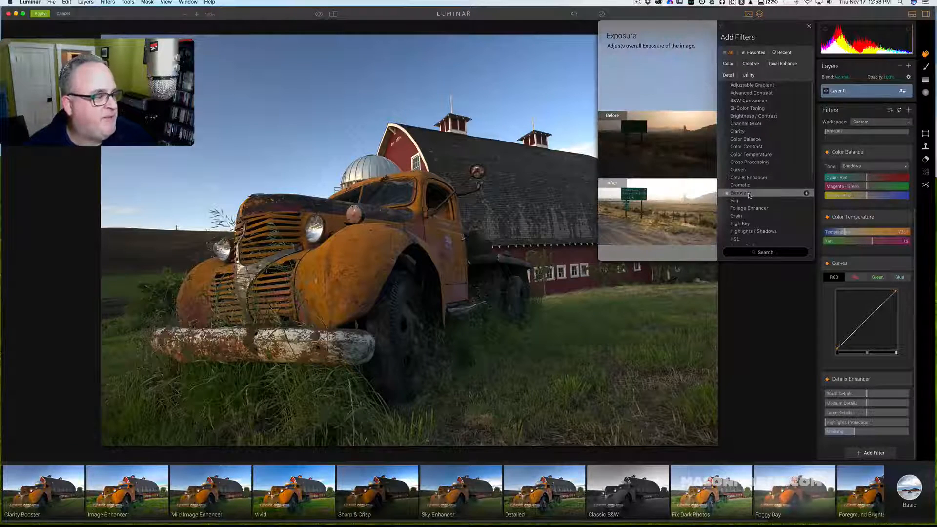
{"action": "left_click", "coordinate": [750, 194]}
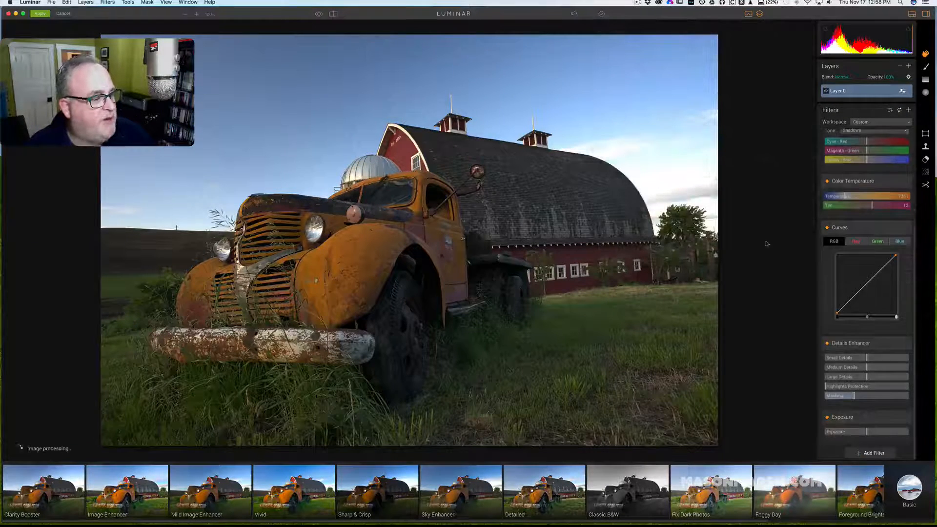
Step: Add the Foliage Enhancer and HSL filters below Exposure in the custom filter set
{"action": "left_click", "coordinate": [861, 453]}
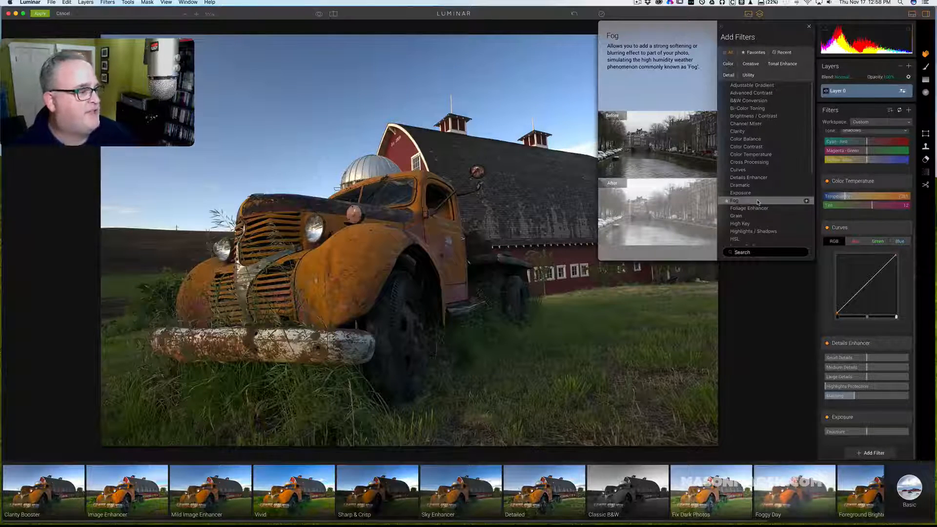
{"action": "mouse_move", "coordinate": [756, 210]}
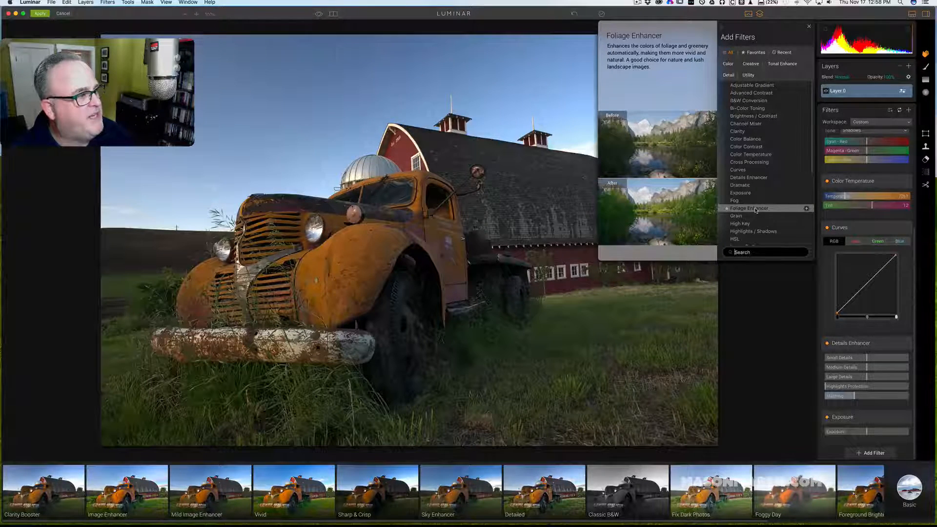
{"action": "left_click", "coordinate": [756, 210]}
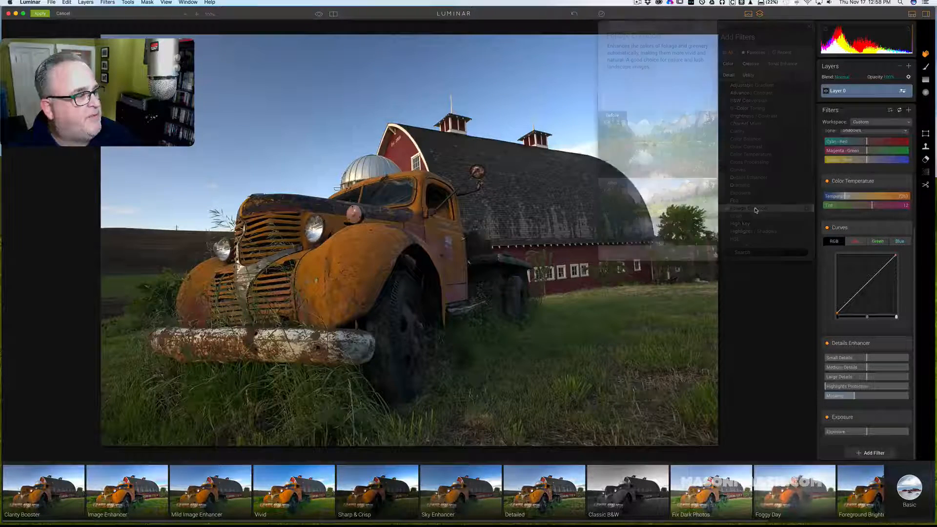
{"action": "left_click", "coordinate": [872, 453]}
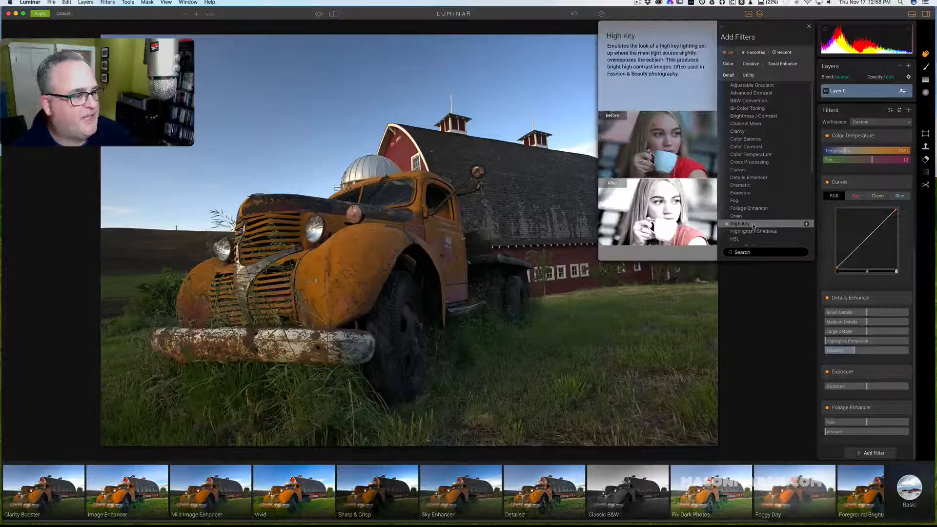
{"action": "scroll", "coordinate": [755, 232], "scroll_direction": "down", "scroll_amount": 1}
{"action": "scroll", "coordinate": [755, 232], "scroll_direction": "down", "scroll_amount": 3}
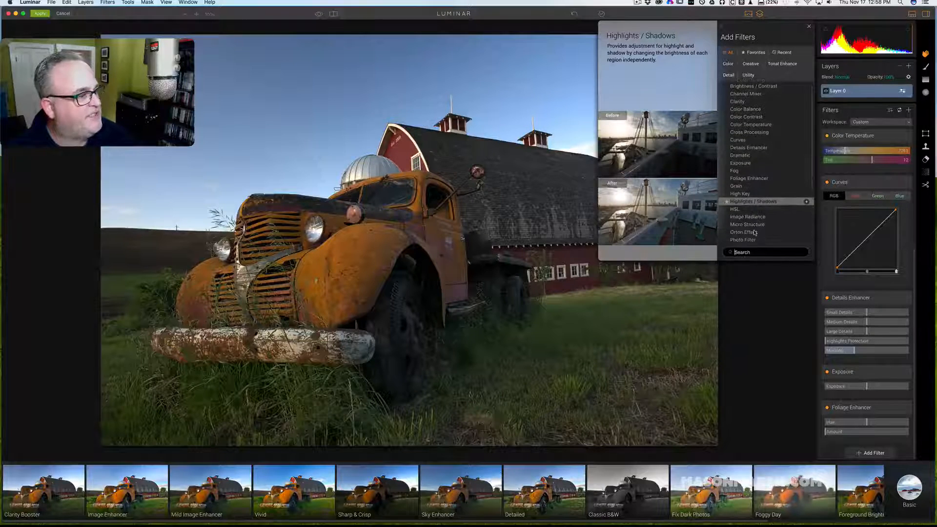
{"action": "left_click", "coordinate": [750, 211]}
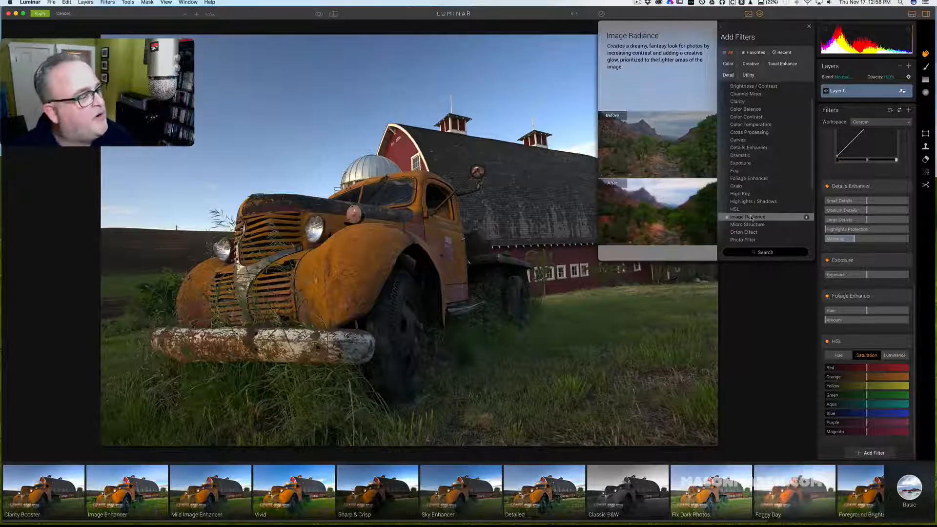
Step: Add the Image Radiance and Micro Structure filters below HSL
{"action": "left_click", "coordinate": [751, 218]}
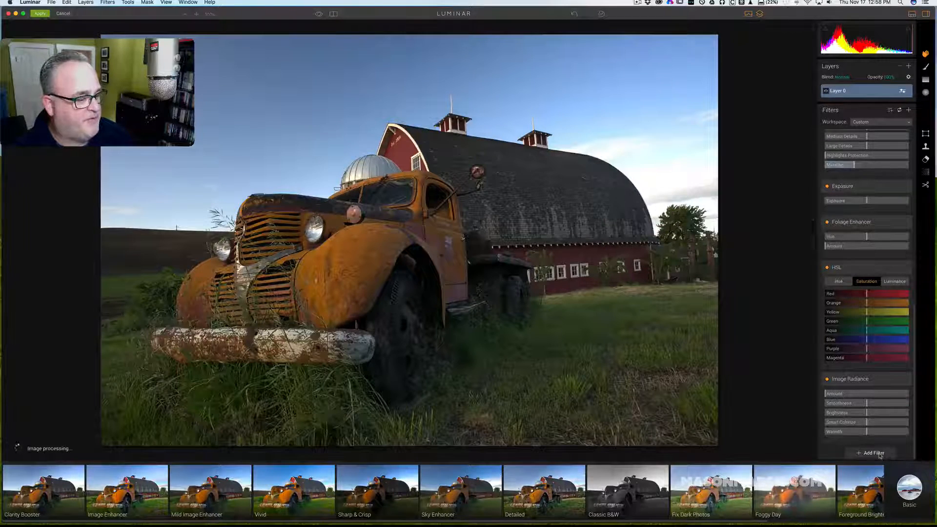
{"action": "left_click", "coordinate": [881, 455]}
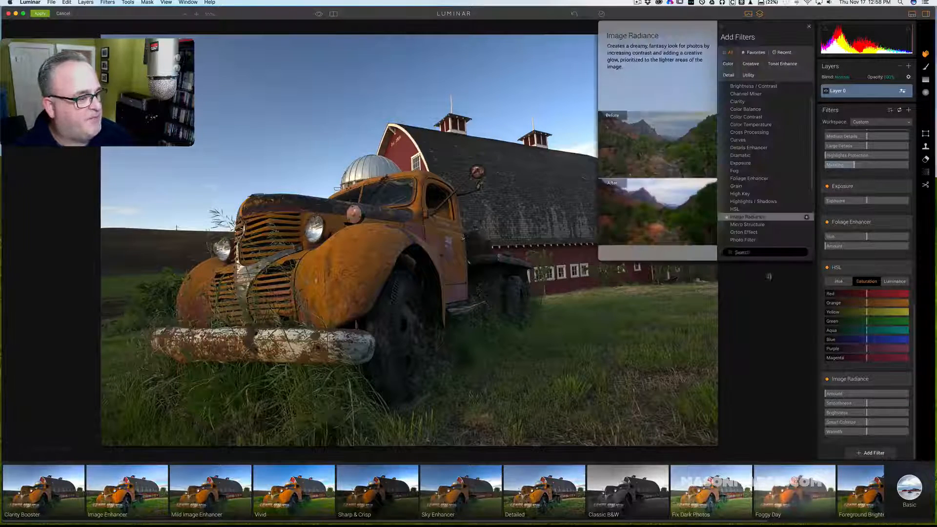
{"action": "left_click", "coordinate": [769, 227]}
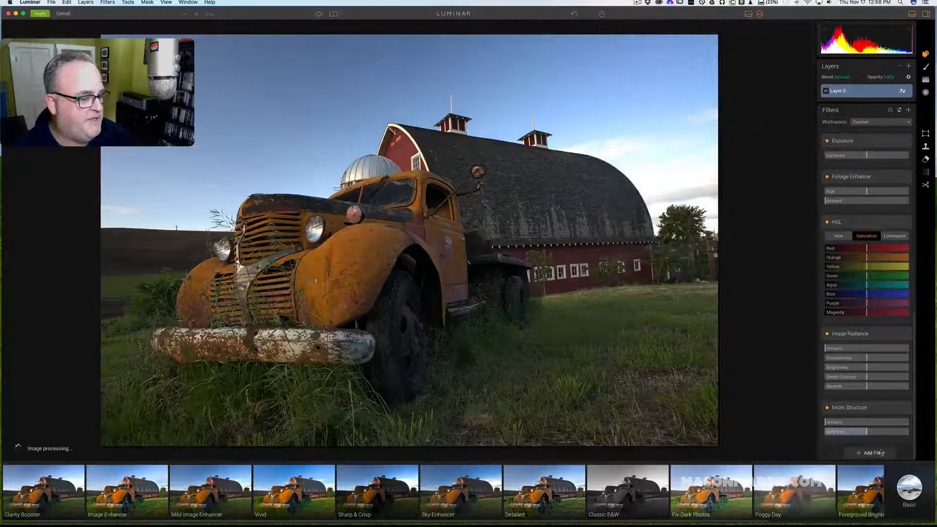
Step: Add the Polarizing Filter and the Saturation / Vibrance filter below Micro Structure
{"action": "left_click", "coordinate": [880, 455]}
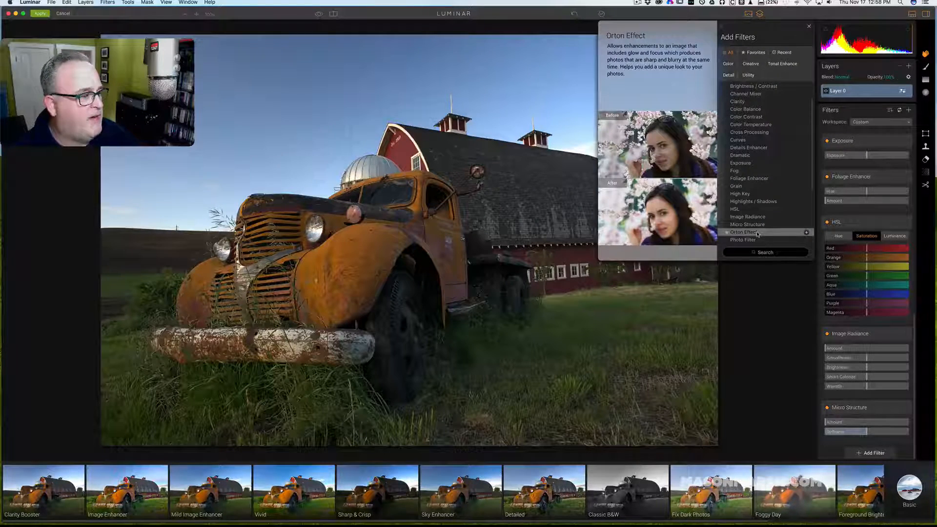
{"action": "scroll", "coordinate": [759, 237], "scroll_direction": "down", "scroll_amount": 2}
{"action": "scroll", "coordinate": [760, 236], "scroll_direction": "down", "scroll_amount": 5}
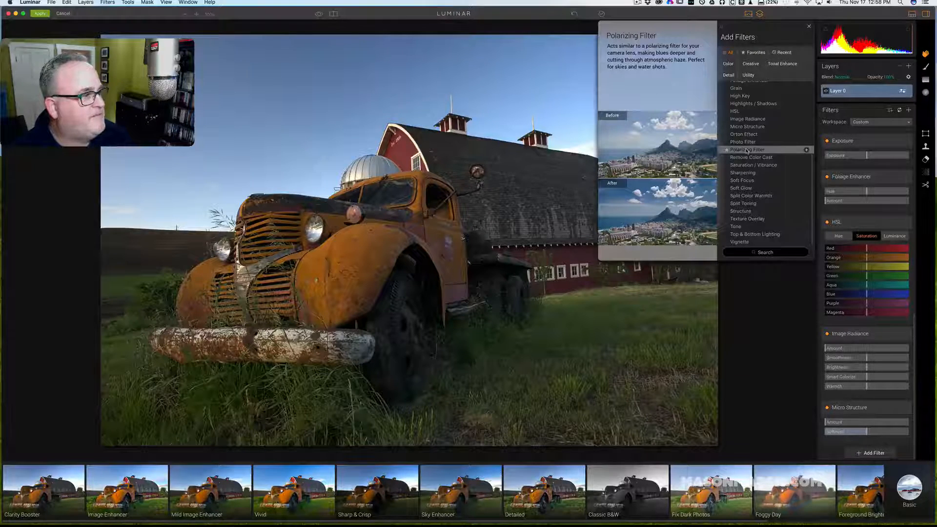
{"action": "left_click", "coordinate": [747, 150]}
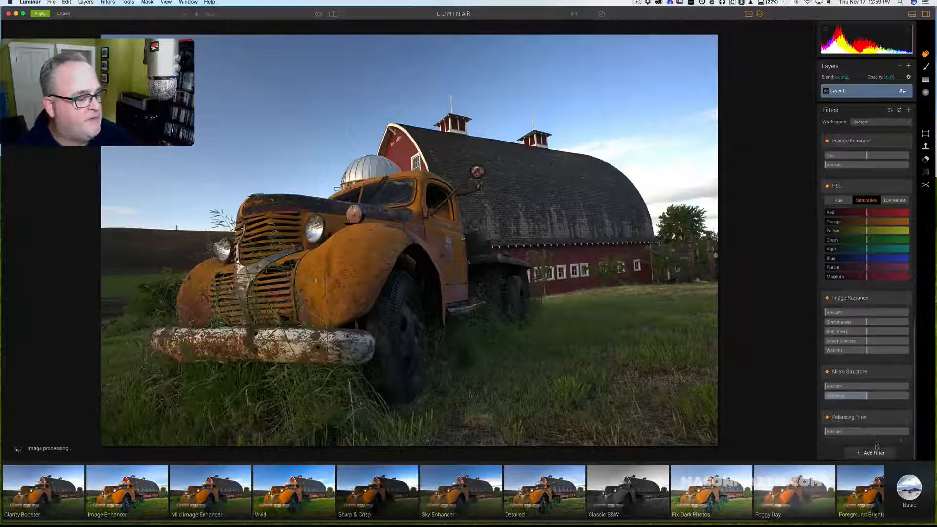
{"action": "left_click", "coordinate": [875, 453]}
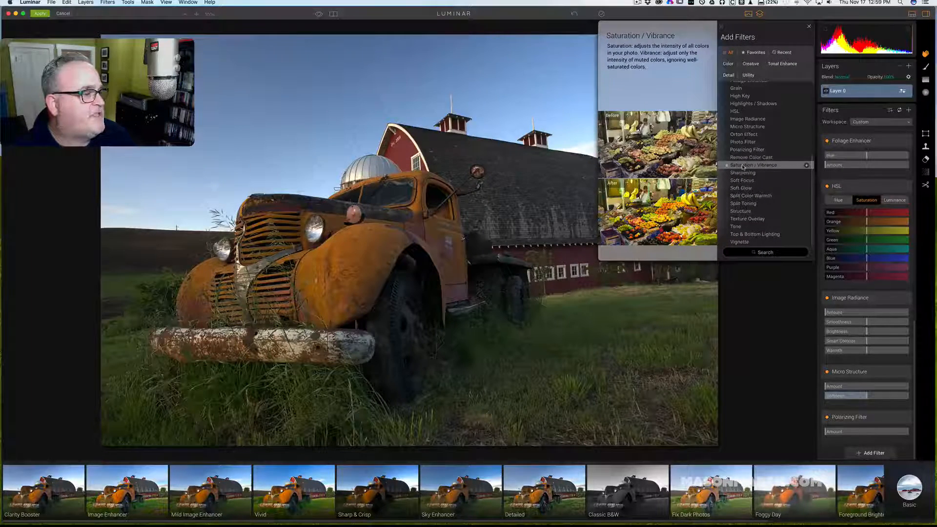
{"action": "left_click", "coordinate": [743, 167]}
Step: Add the Sharpening and Structure filters below Saturation / Vibrance
{"action": "left_click", "coordinate": [874, 454]}
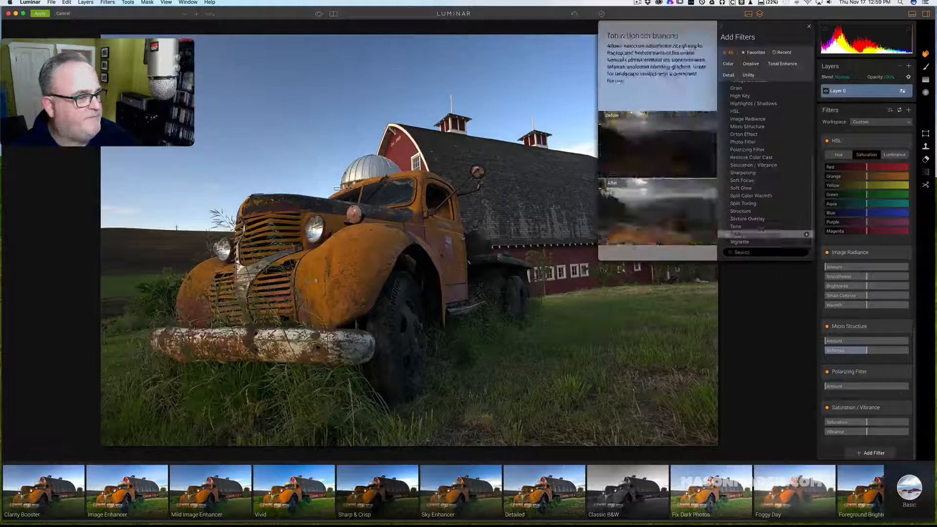
{"action": "left_click", "coordinate": [754, 174]}
{"action": "left_click", "coordinate": [881, 453]}
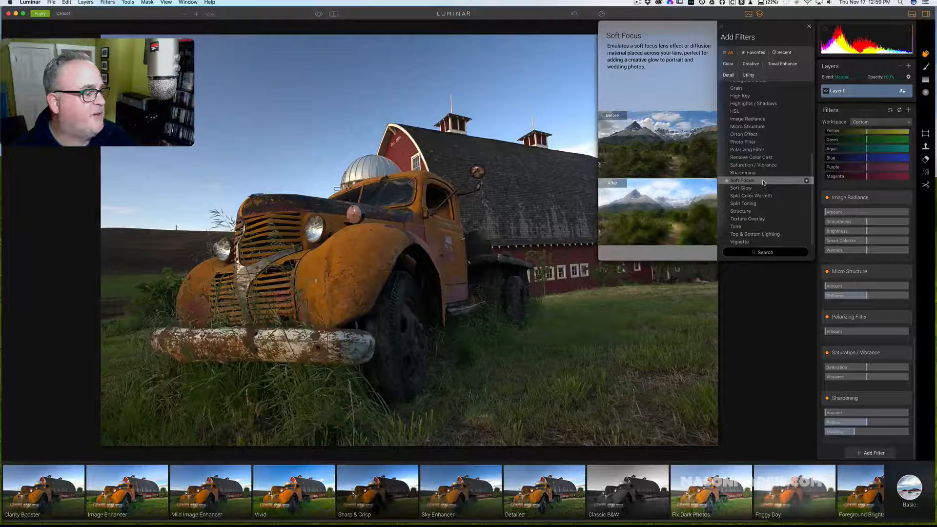
{"action": "left_click", "coordinate": [760, 211]}
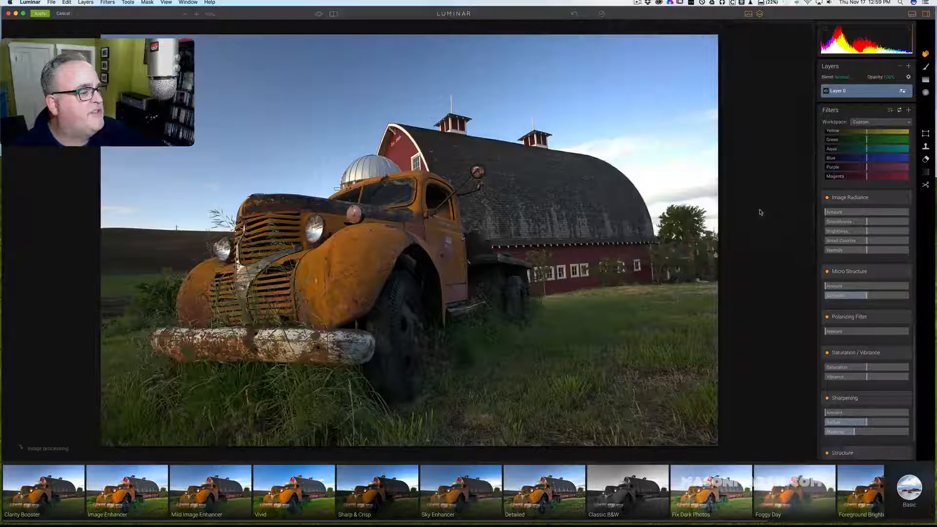
Step: Add the Tone and Vignette filters at the end of the custom filter set
{"action": "left_click", "coordinate": [861, 454]}
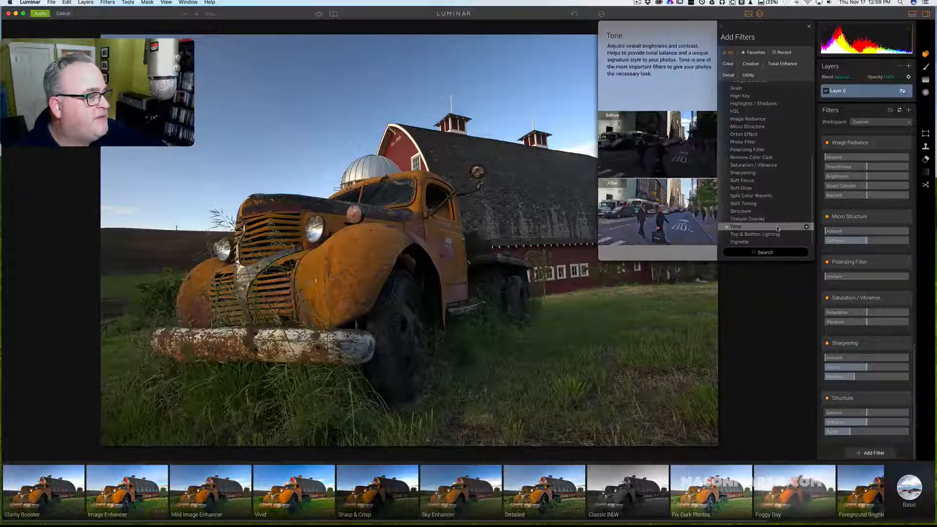
{"action": "scroll", "coordinate": [867, 293], "scroll_direction": "down", "scroll_amount": 5}
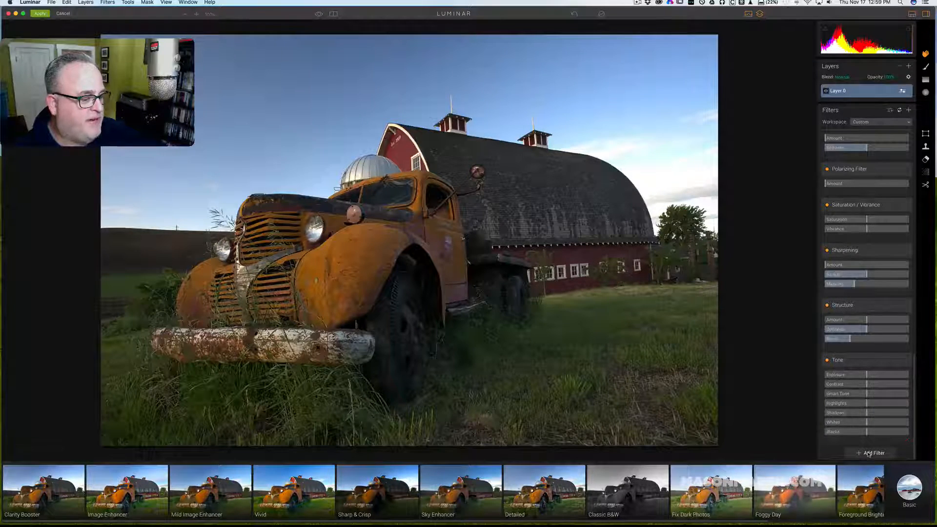
{"action": "left_click", "coordinate": [869, 454]}
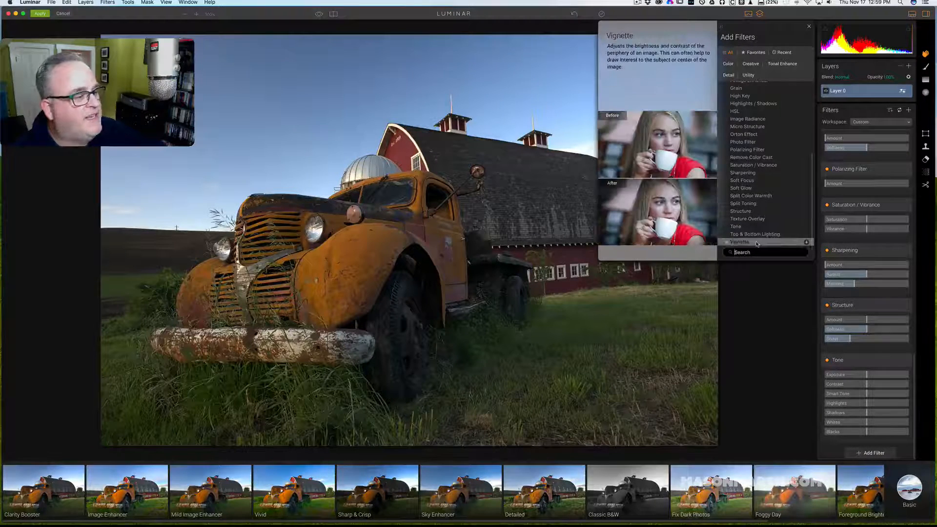
{"action": "left_click", "coordinate": [758, 242]}
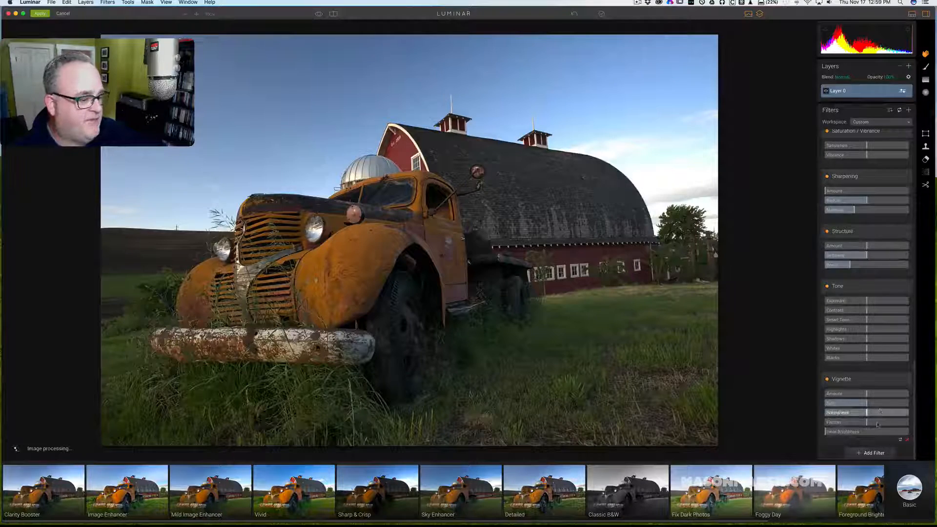
Step: Browse the available filters by the Color, Creative and Tonal Enhance categories, then close the filter list without adding any
{"action": "left_click", "coordinate": [874, 454]}
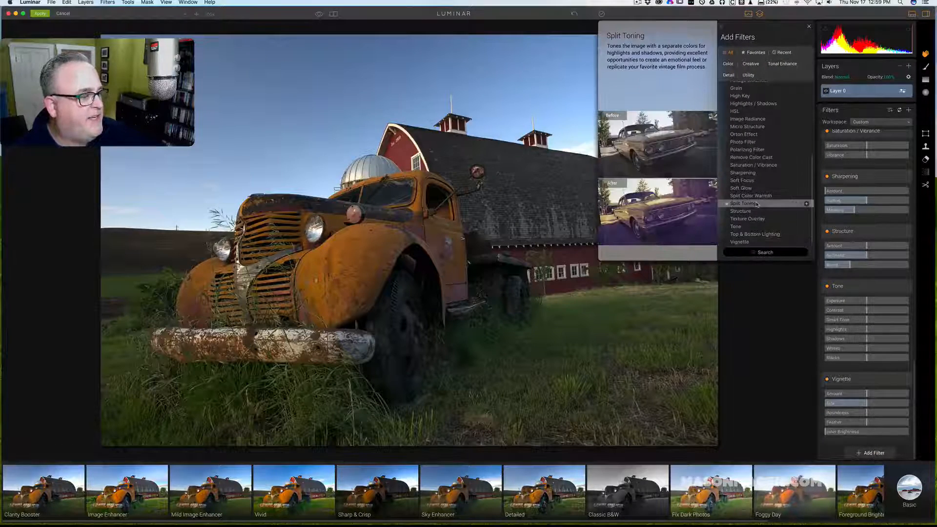
{"action": "scroll", "coordinate": [756, 204], "scroll_direction": "up", "scroll_amount": 5}
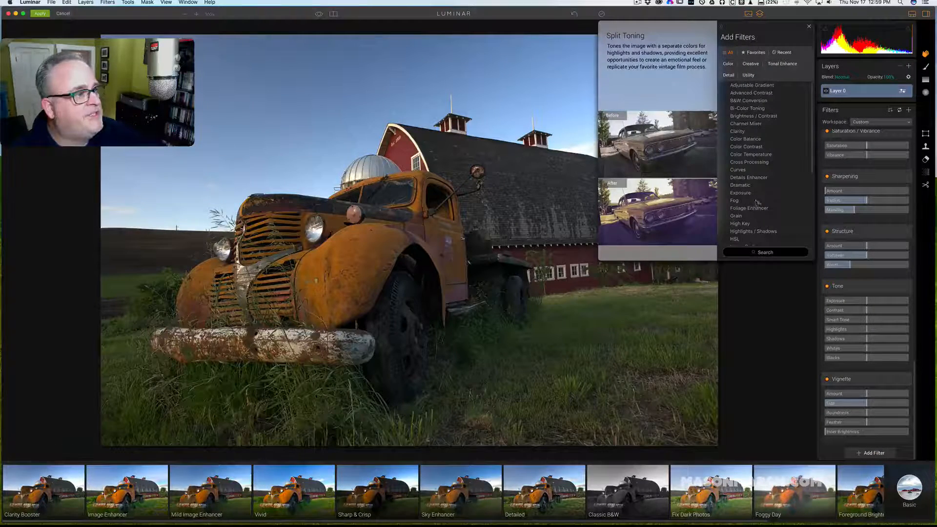
{"action": "left_click", "coordinate": [728, 65]}
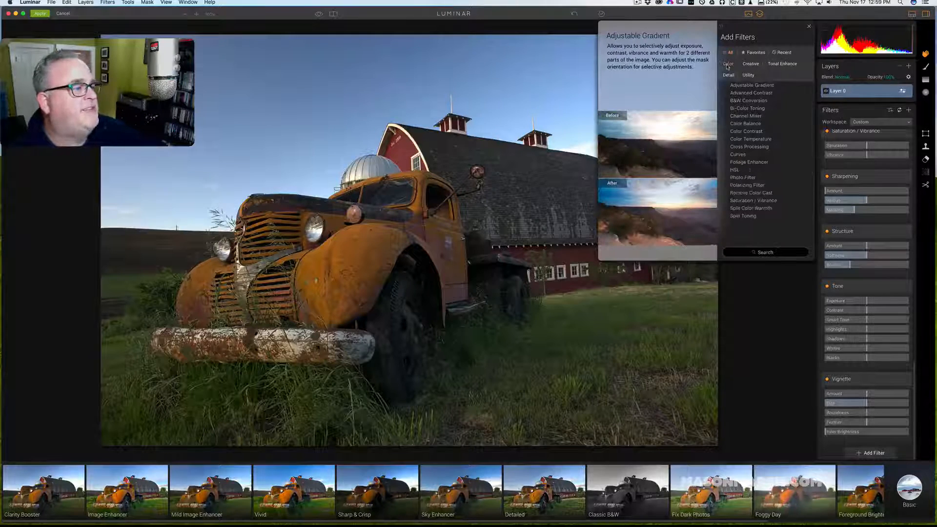
{"action": "left_click", "coordinate": [752, 67]}
{"action": "left_click", "coordinate": [781, 64]}
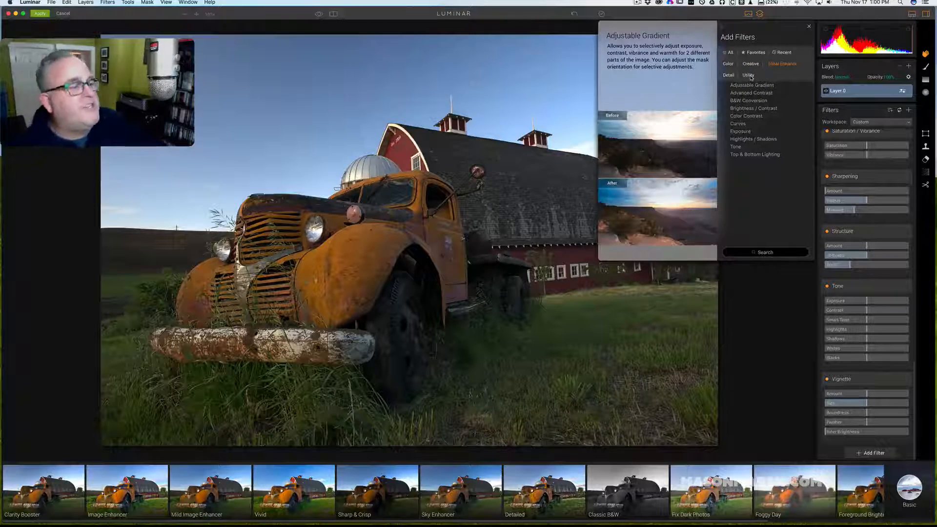
{"action": "left_click", "coordinate": [809, 27]}
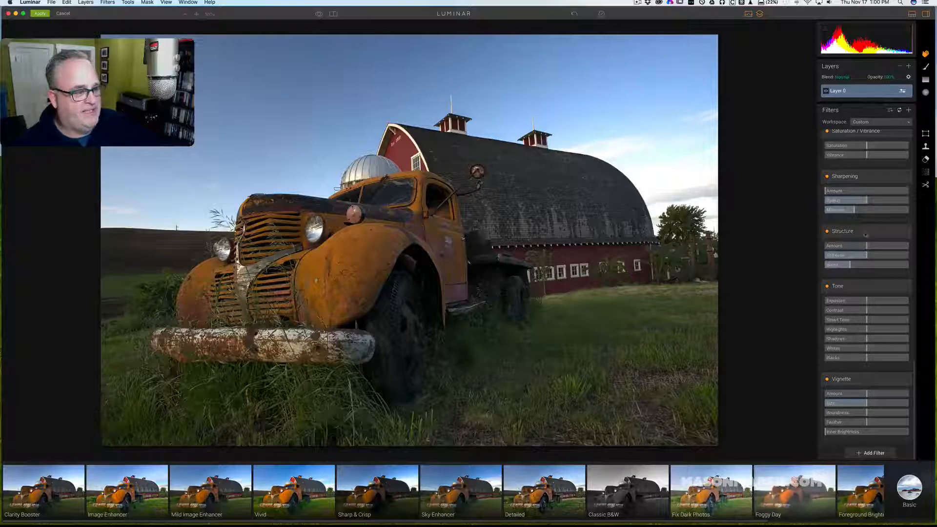
Step: Move the Tone filter to the start of the filter stack, above Advanced Contrast
{"action": "scroll", "coordinate": [871, 232], "scroll_direction": "up", "scroll_amount": 10}
{"action": "scroll", "coordinate": [870, 232], "scroll_direction": "down", "scroll_amount": 10}
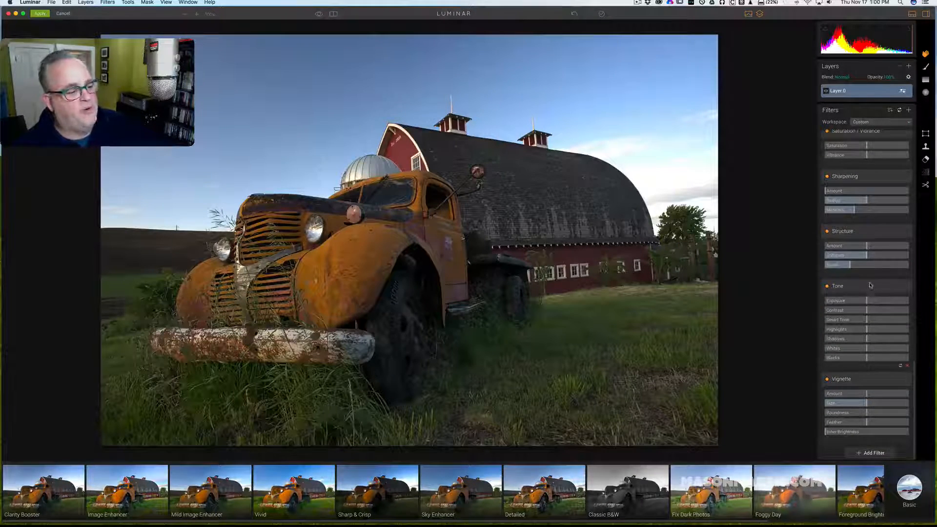
{"action": "left_click_drag", "start_coordinate": [871, 287], "coordinate": [877, 147]}
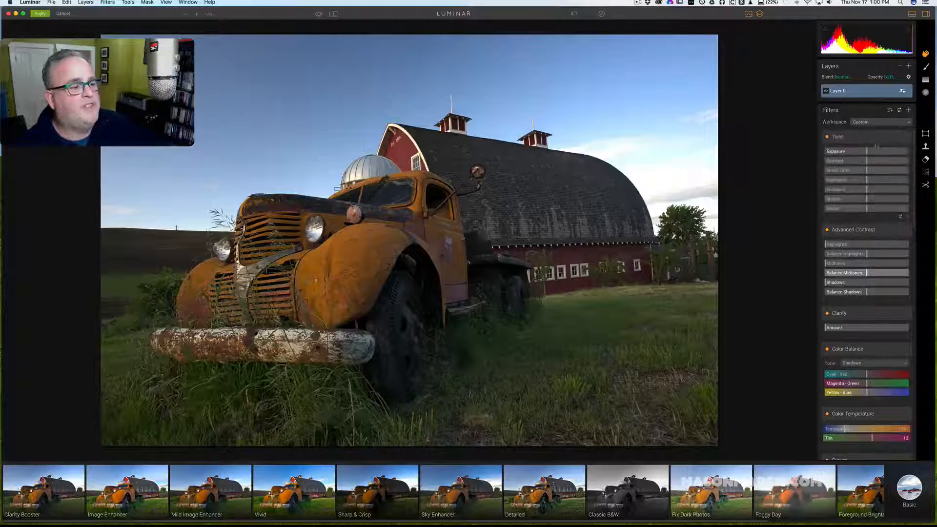
Step: Review the whole reordered filter stack from Tone down to Vignette
{"action": "scroll", "coordinate": [876, 262], "scroll_direction": "down", "scroll_amount": 1}
{"action": "scroll", "coordinate": [876, 262], "scroll_direction": "up", "scroll_amount": 1}
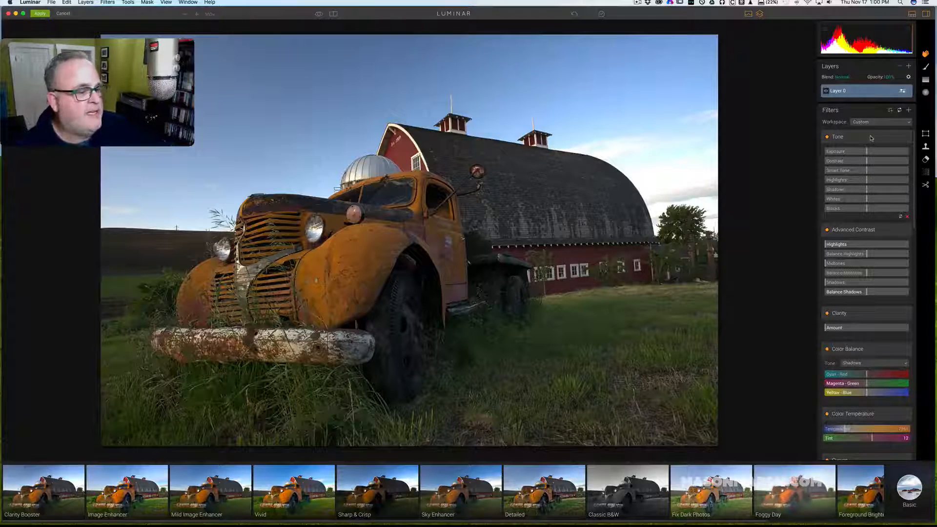
{"action": "scroll", "coordinate": [883, 381], "scroll_direction": "down", "scroll_amount": 15}
{"action": "scroll", "coordinate": [883, 381], "scroll_direction": "down", "scroll_amount": 15}
{"action": "scroll", "coordinate": [882, 381], "scroll_direction": "down", "scroll_amount": 5}
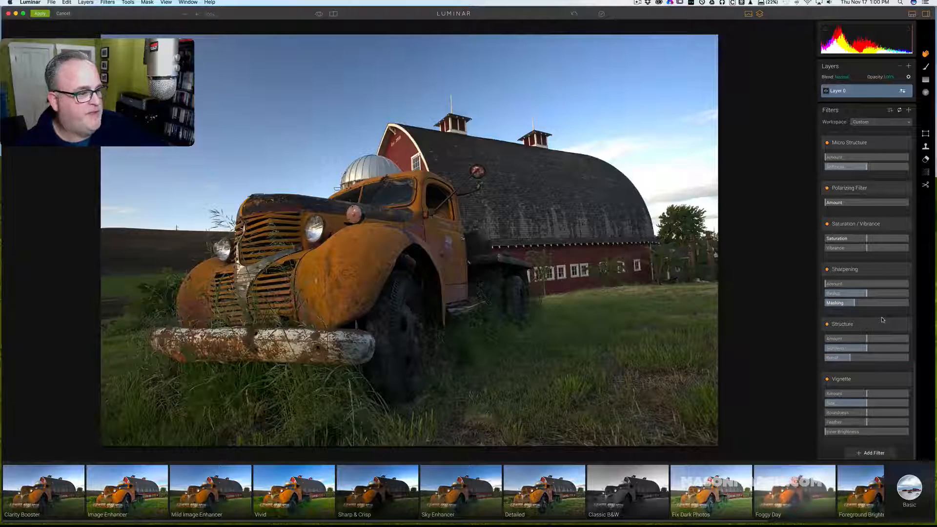
{"action": "scroll", "coordinate": [882, 319], "scroll_direction": "up", "scroll_amount": 8}
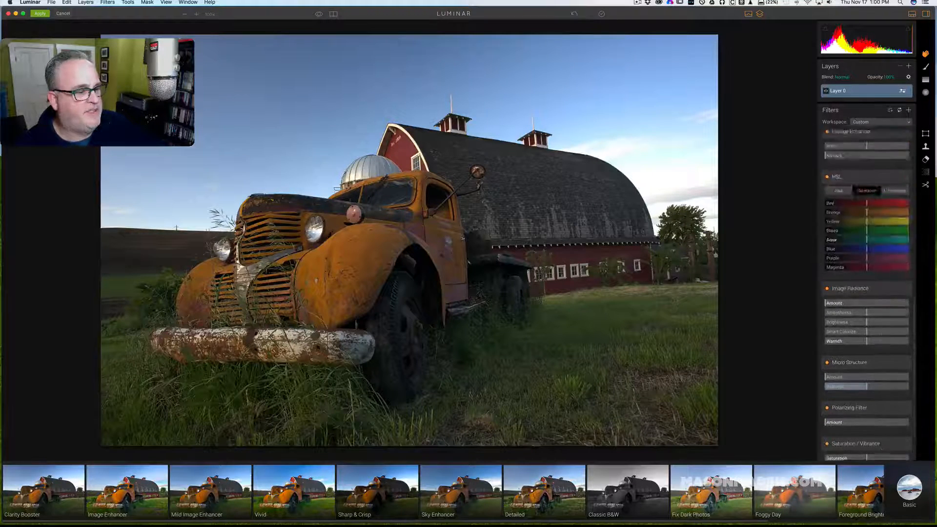
{"action": "scroll", "coordinate": [881, 320], "scroll_direction": "up", "scroll_amount": 10}
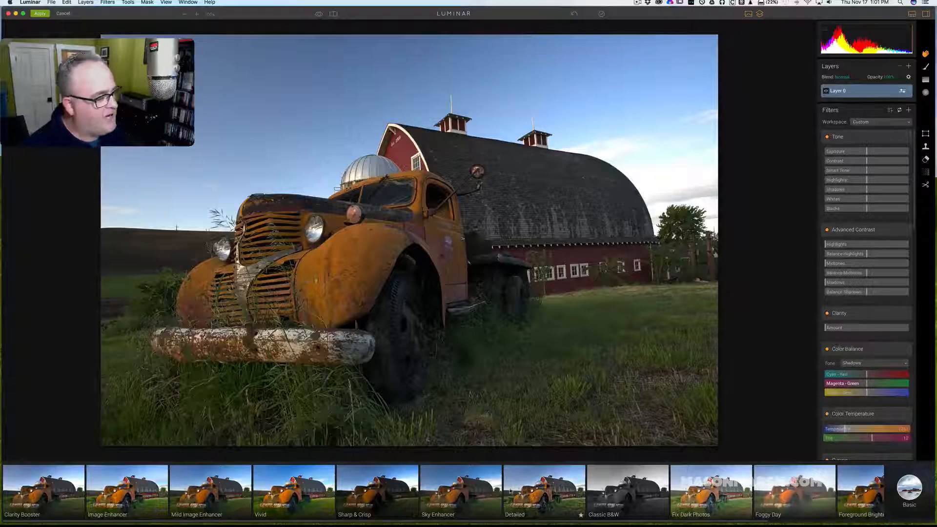
Step: Browse the Basic presets and apply the Mild Image Enhancer preset to the truck and barn photo
{"action": "scroll", "coordinate": [510, 490], "scroll_direction": "right", "scroll_amount": 5}
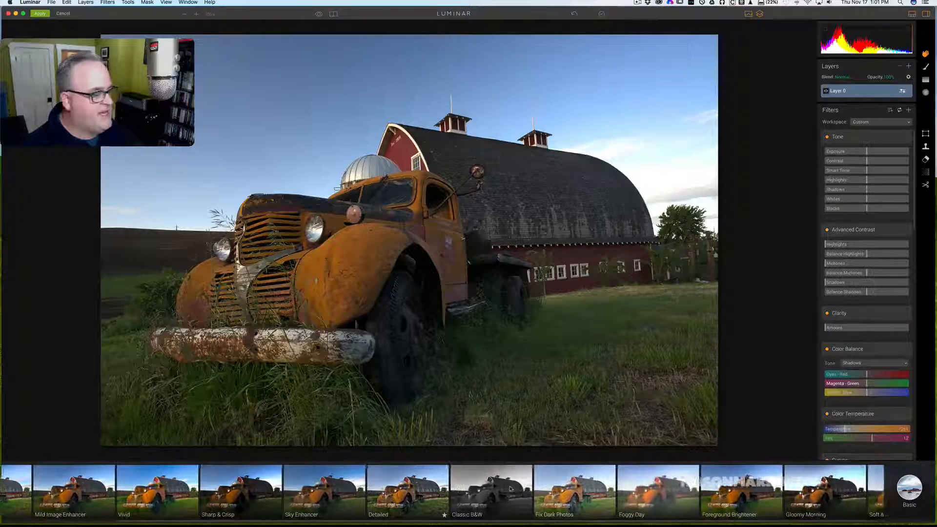
{"action": "scroll", "coordinate": [511, 489], "scroll_direction": "left", "scroll_amount": 5}
{"action": "left_click", "coordinate": [511, 489]}
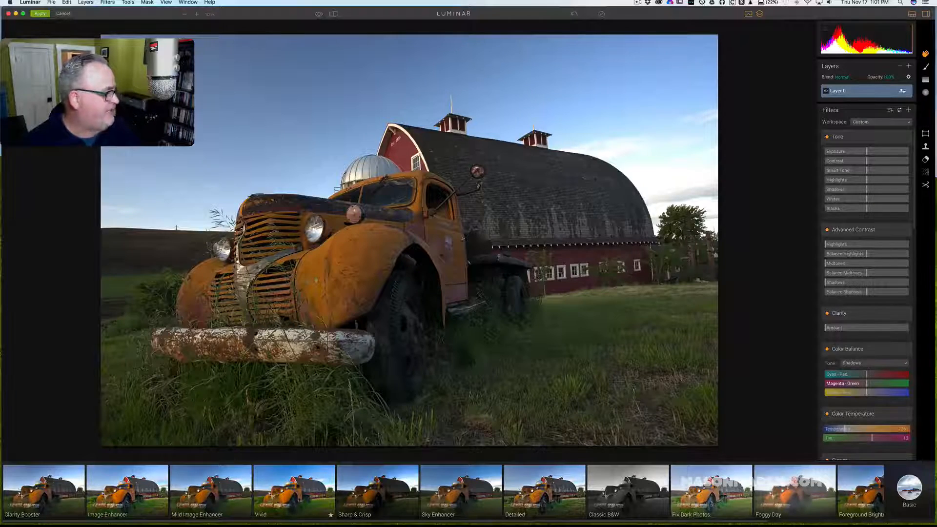
{"action": "left_click", "coordinate": [214, 485]}
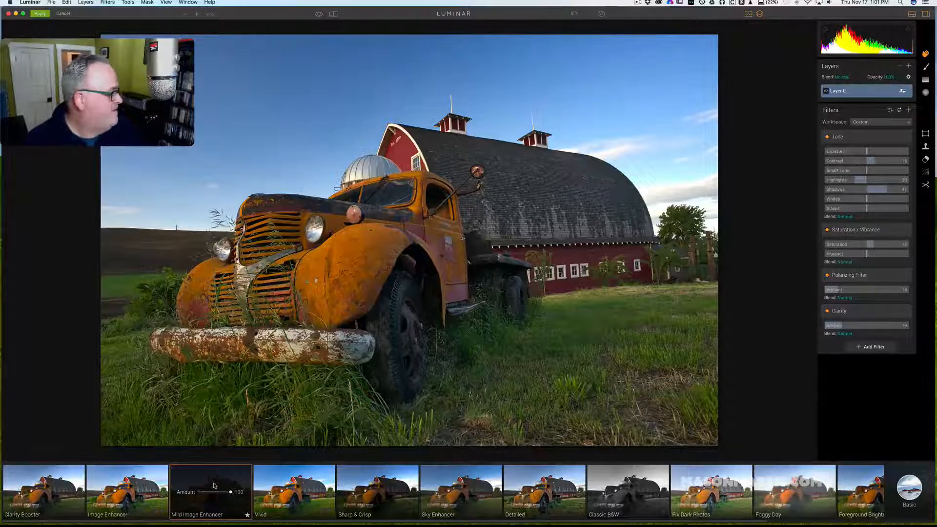
Step: Undo the Mild Image Enhancer preset on the truck and barn photo
{"action": "left_click", "coordinate": [66, 3]}
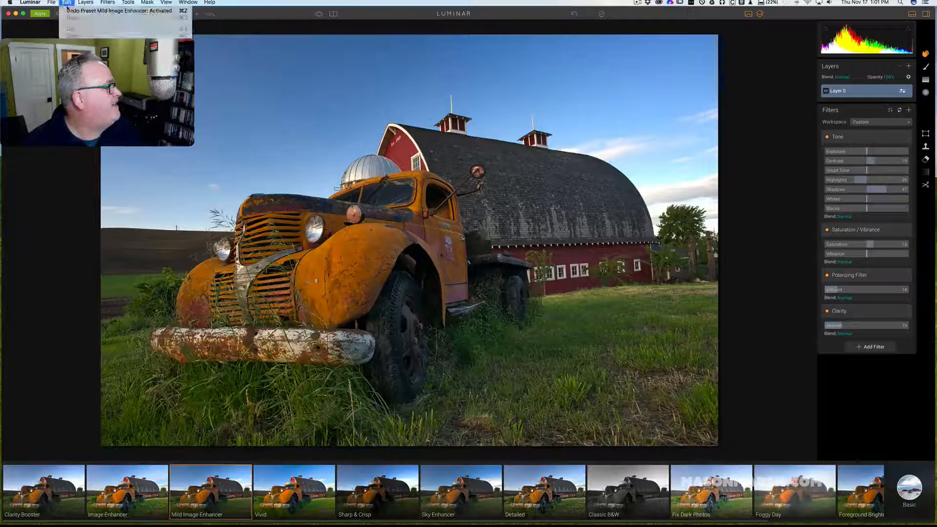
{"action": "left_click", "coordinate": [70, 12]}
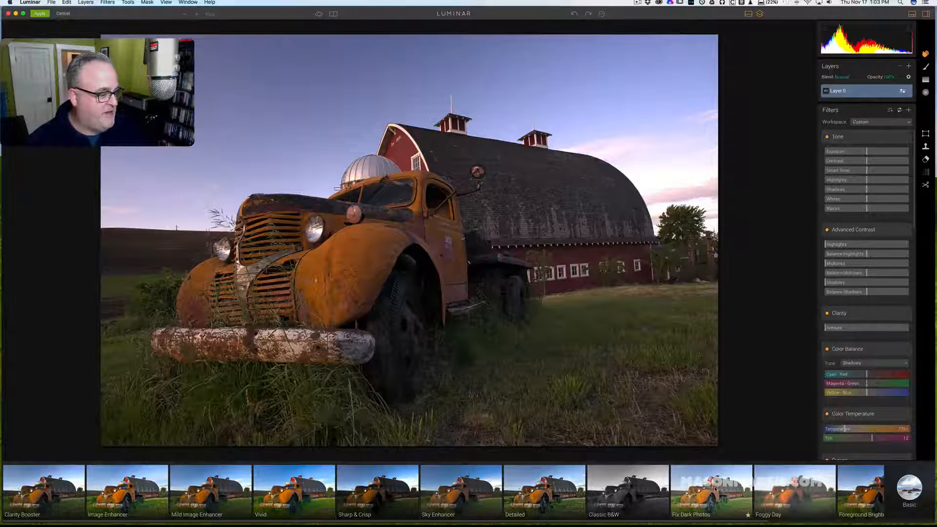
Step: Try the Soft & Airy preset from the Basic set on the photo, and undo it
{"action": "scroll", "coordinate": [716, 489], "scroll_direction": "right", "scroll_amount": 5}
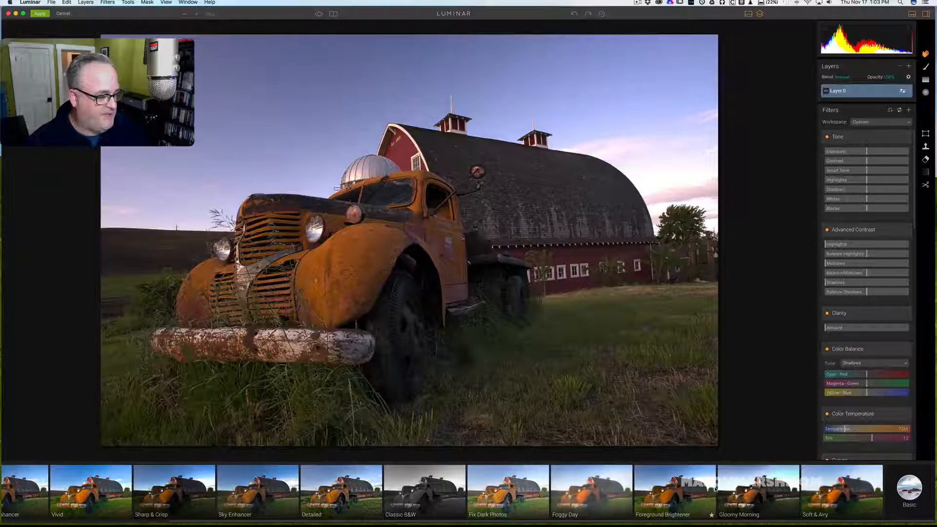
{"action": "left_click", "coordinate": [858, 494]}
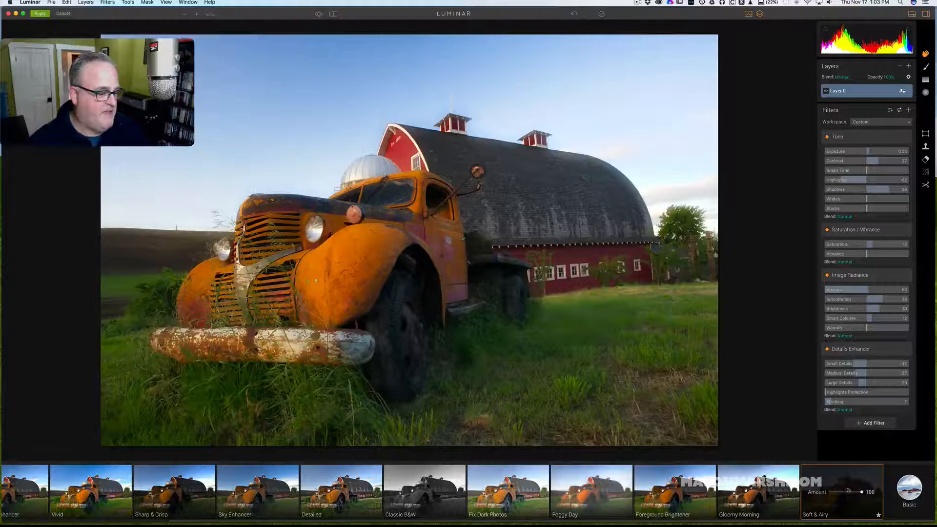
{"action": "left_click", "coordinate": [74, 3]}
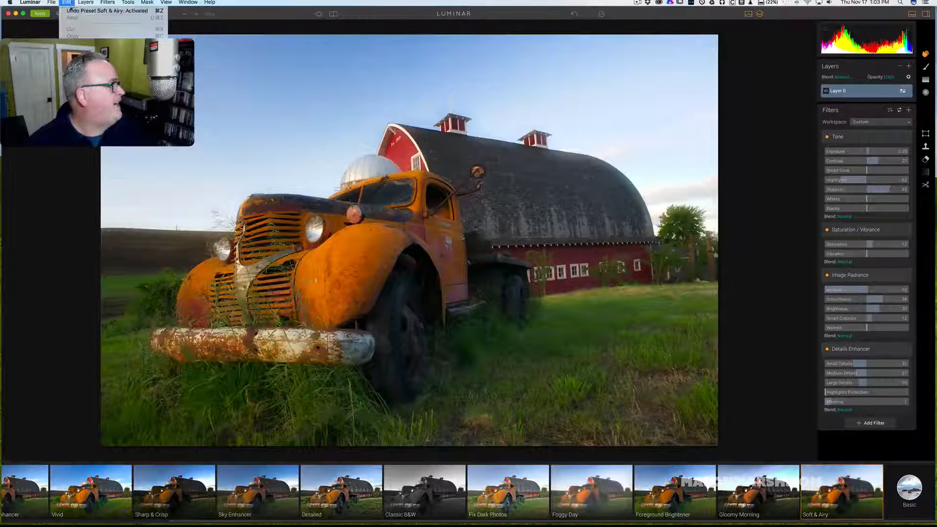
{"action": "left_click", "coordinate": [81, 11]}
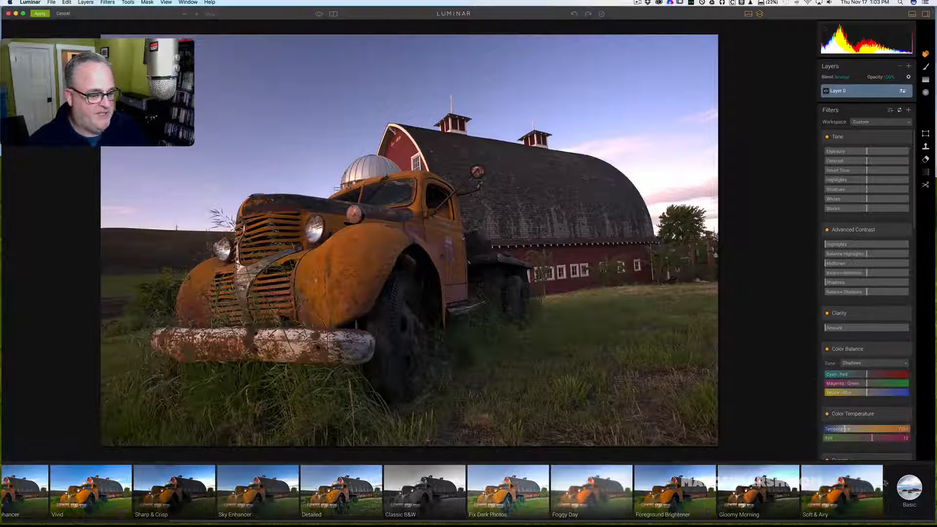
Step: Open the Macphun web page for more presets from the preset categories, look it over and close it
{"action": "left_click", "coordinate": [913, 488]}
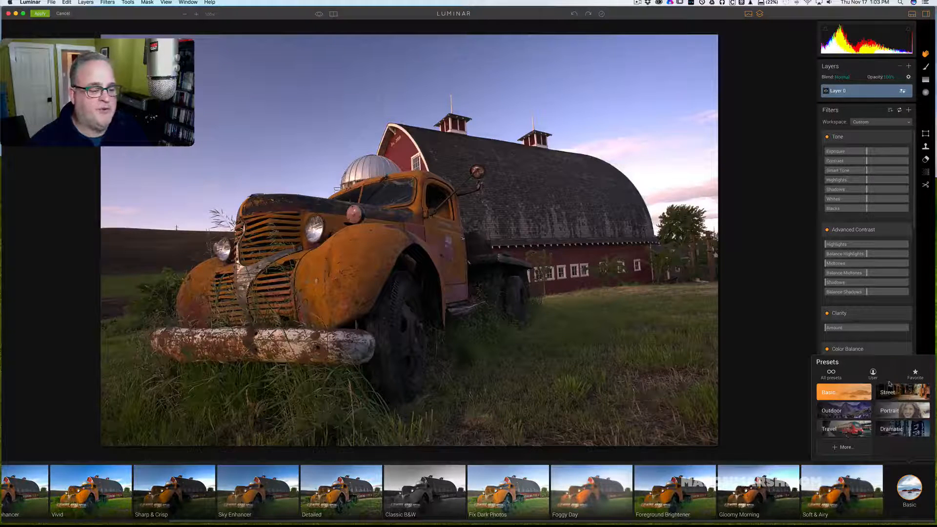
{"action": "left_click", "coordinate": [843, 448]}
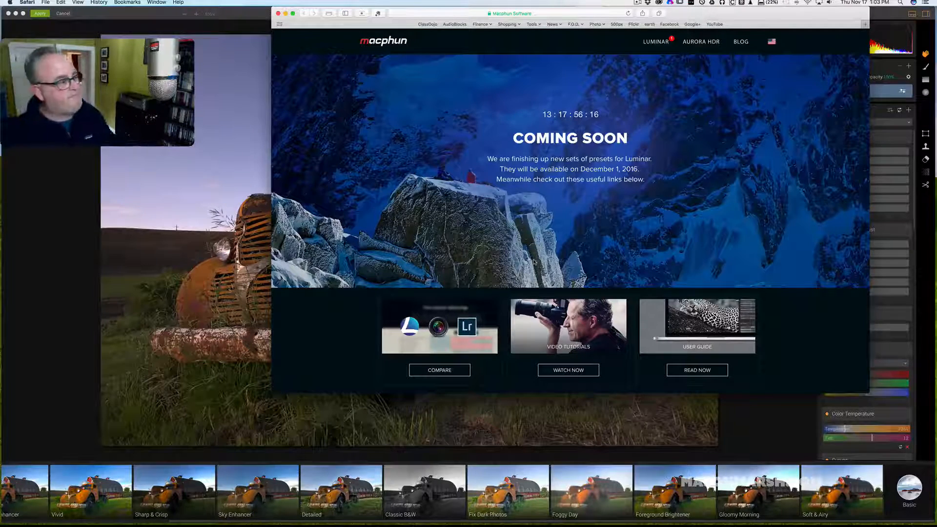
{"action": "scroll", "coordinate": [534, 262], "scroll_direction": "down", "scroll_amount": 2}
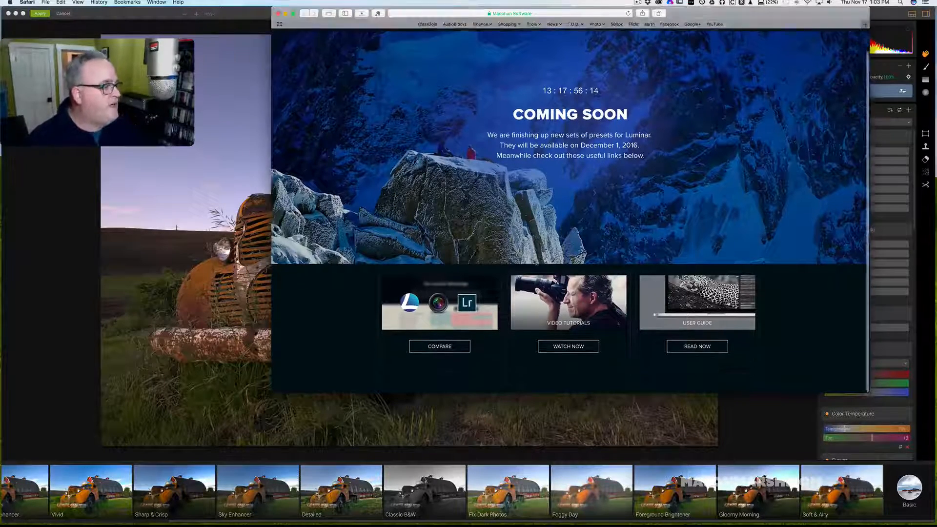
{"action": "scroll", "coordinate": [570, 209], "scroll_direction": "up", "scroll_amount": 2}
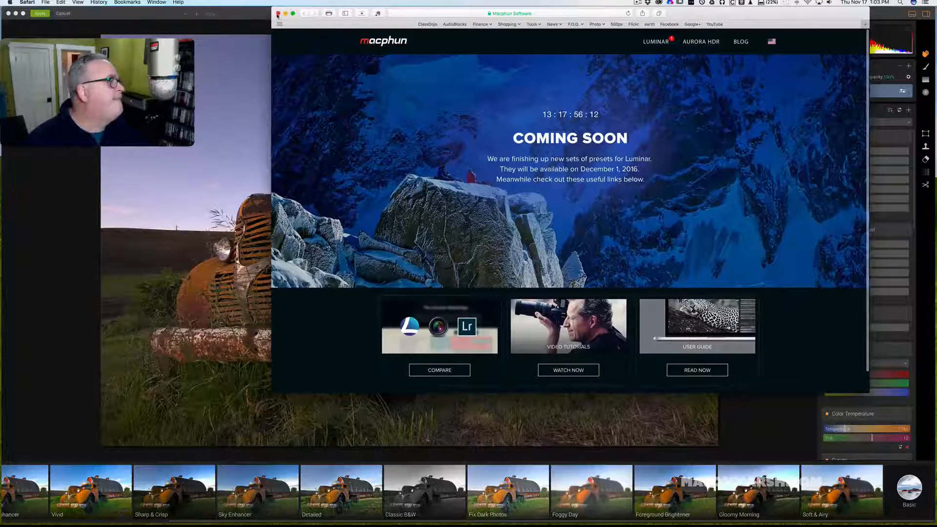
{"action": "left_click", "coordinate": [279, 13]}
Step: Show all presets, try the Enigmatic Vision preset on the photo, and undo it
{"action": "left_click", "coordinate": [908, 481]}
{"action": "left_click", "coordinate": [909, 487]}
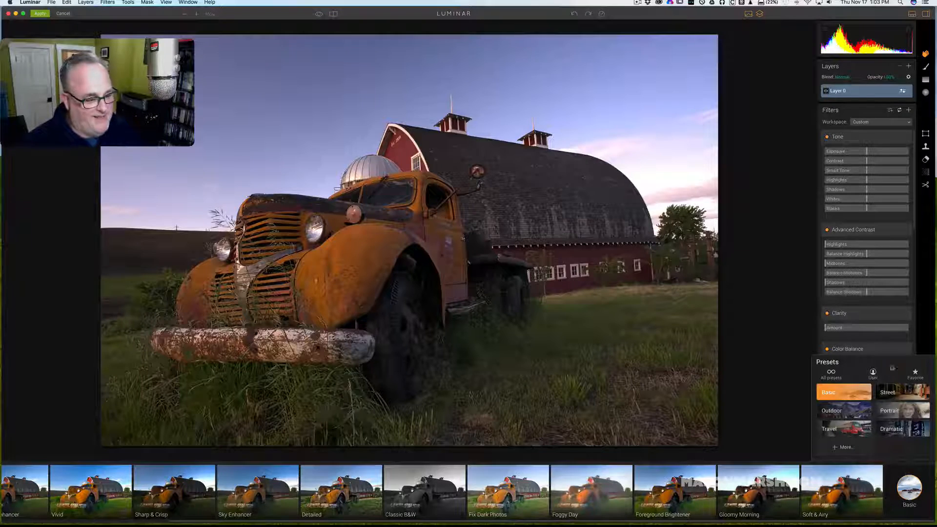
{"action": "left_click", "coordinate": [831, 373]}
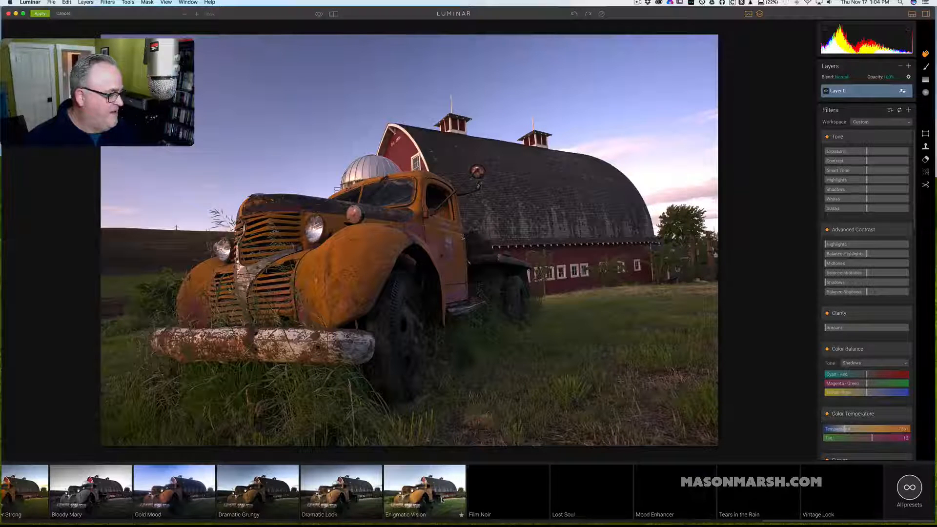
{"action": "left_click", "coordinate": [417, 500]}
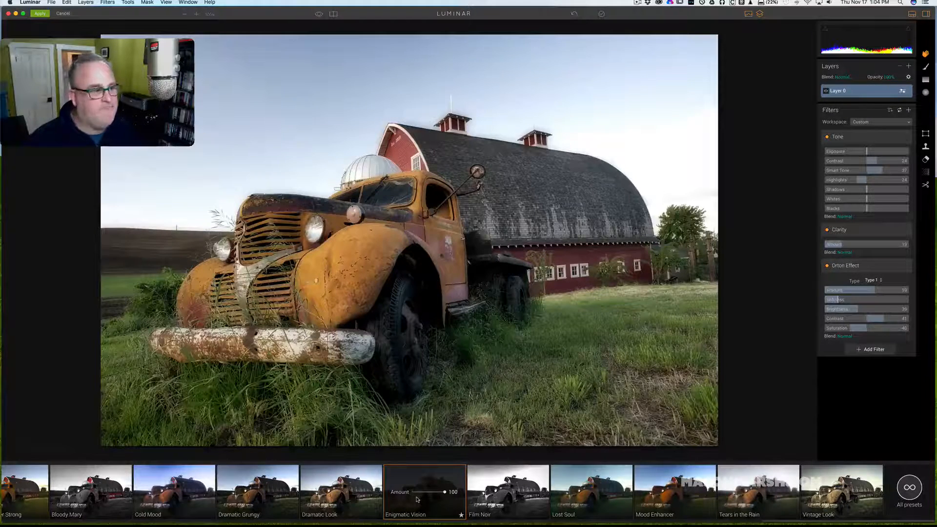
{"action": "left_click", "coordinate": [67, 2]}
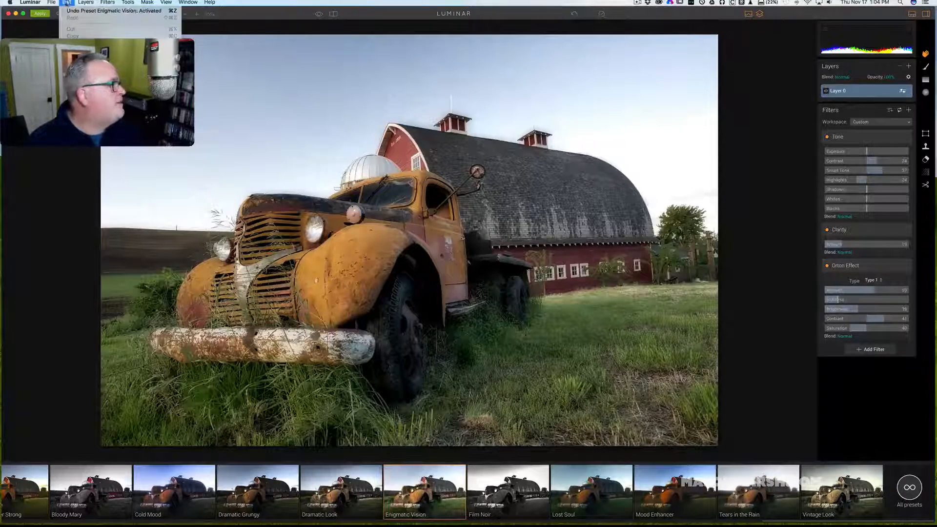
{"action": "left_click", "coordinate": [68, 10]}
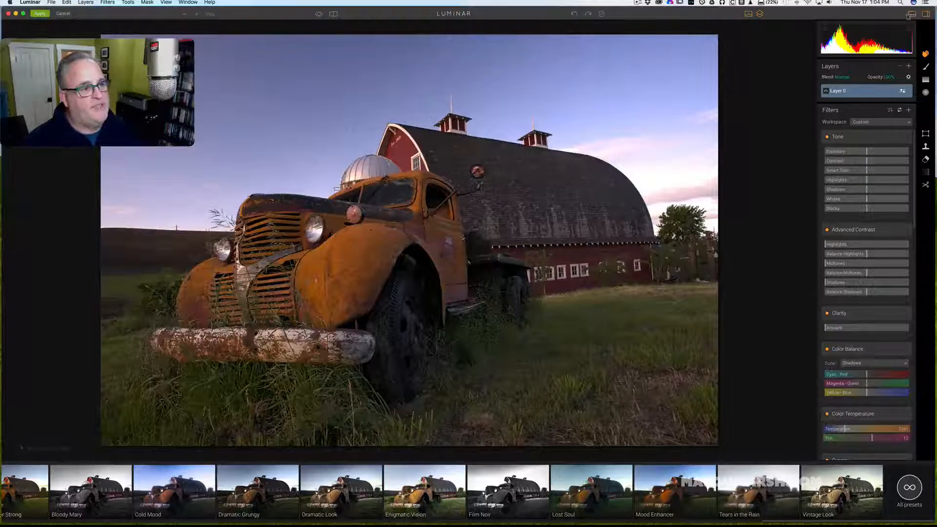
Step: Hide the preset strip, and set the Tone filter's Highlights to -100, Exposure to 1.03 and Shadows to about 30
{"action": "left_click", "coordinate": [910, 14]}
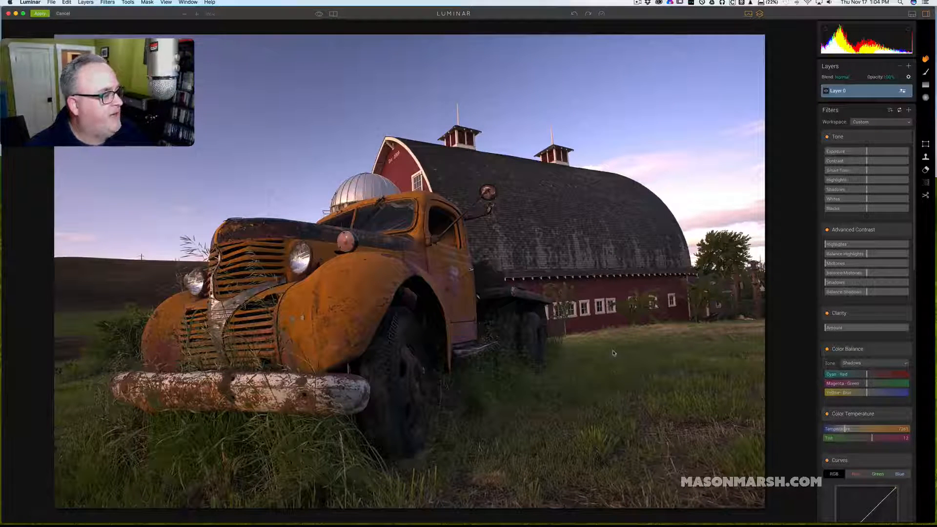
{"action": "scroll", "coordinate": [847, 314], "scroll_direction": "down", "scroll_amount": 2}
{"action": "scroll", "coordinate": [847, 314], "scroll_direction": "up", "scroll_amount": 2}
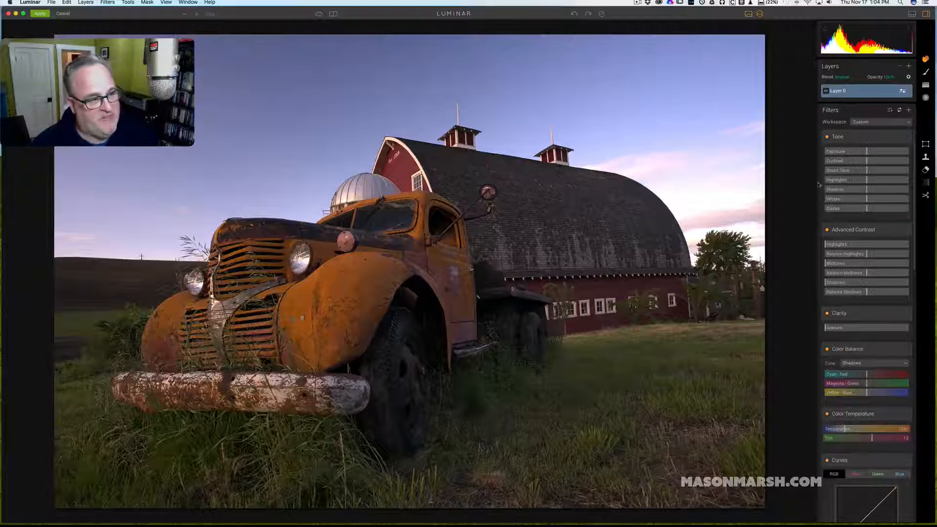
{"action": "left_click_drag", "start_coordinate": [868, 155], "coordinate": [823, 179]}
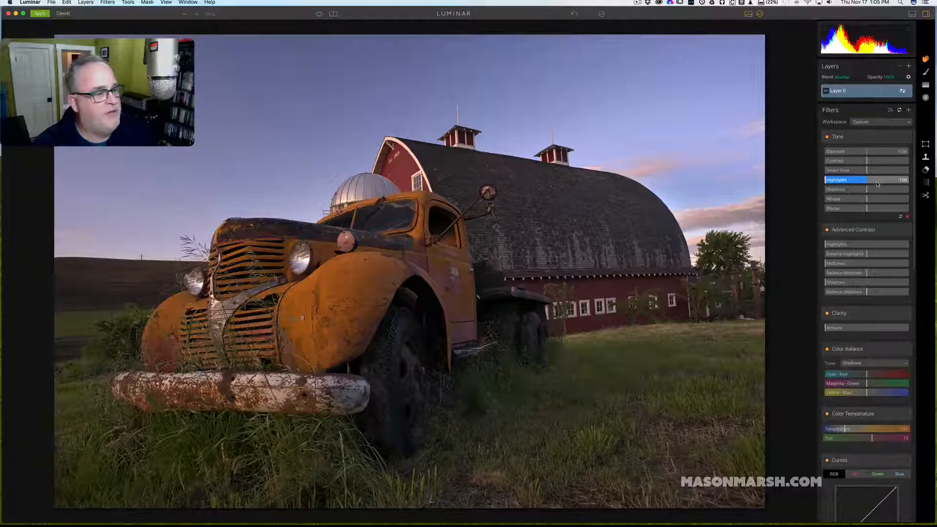
{"action": "left_click_drag", "start_coordinate": [868, 151], "coordinate": [877, 154]}
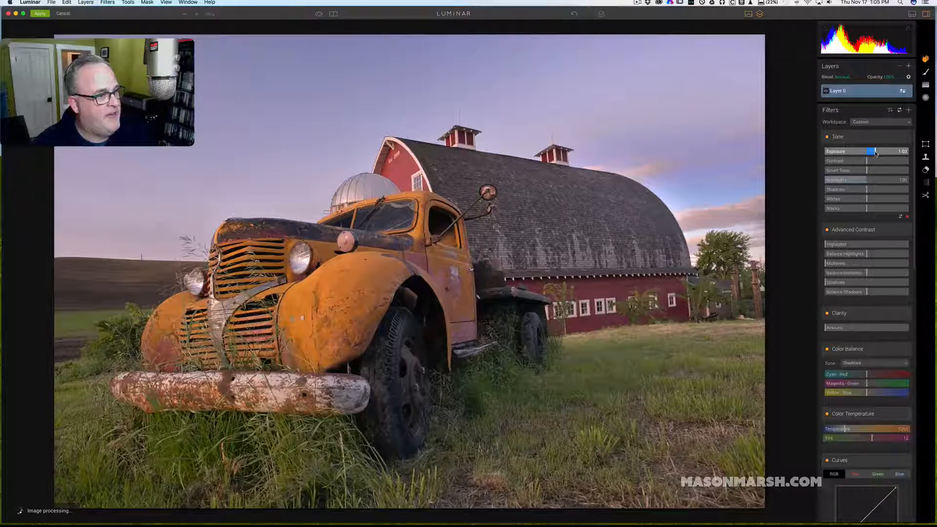
{"action": "left_click_drag", "start_coordinate": [867, 191], "coordinate": [881, 191]}
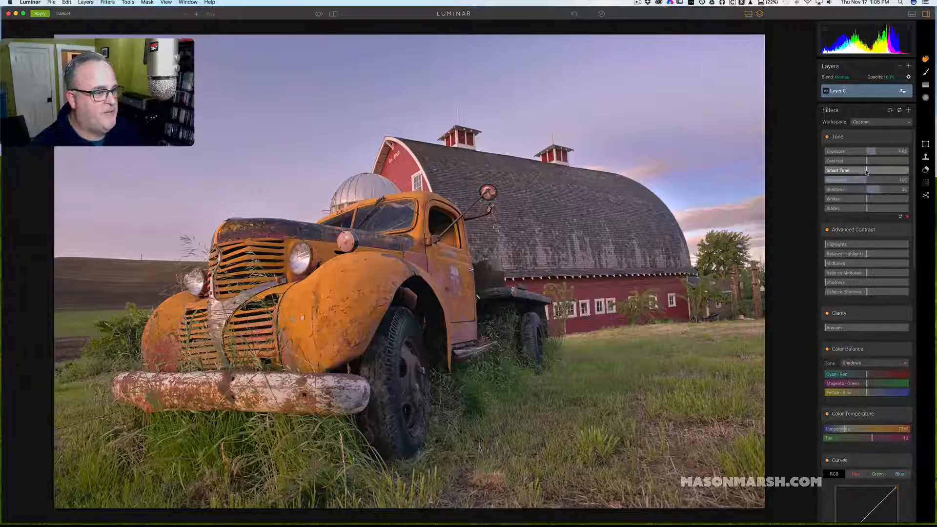
Step: Set the Tone filter's Smart Tone to about 16, Blacks to 51 and Contrast to 38
{"action": "mouse_move", "coordinate": [868, 169]}
{"action": "left_mouse_down"}
{"action": "mouse_move", "coordinate": [879, 171]}
{"action": "mouse_move", "coordinate": [856, 173]}
{"action": "mouse_move", "coordinate": [880, 174]}
{"action": "left_mouse_up"}
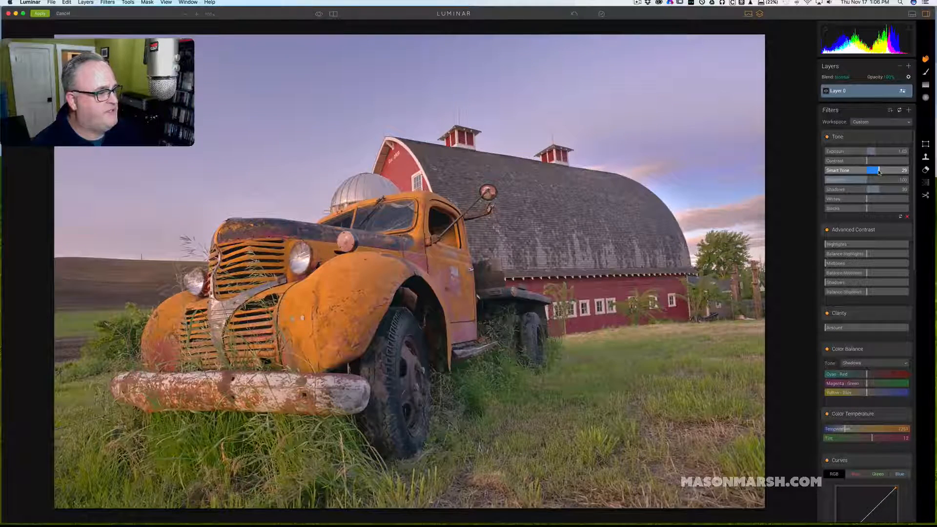
{"action": "mouse_move", "coordinate": [879, 173]}
{"action": "left_mouse_down"}
{"action": "mouse_move", "coordinate": [868, 161]}
{"action": "mouse_move", "coordinate": [877, 161]}
{"action": "left_mouse_up"}
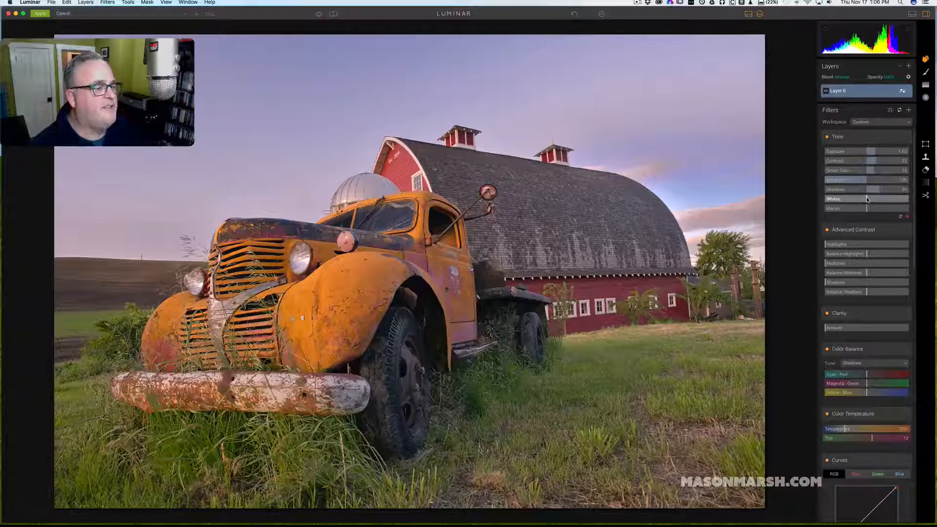
{"action": "left_click_drag", "start_coordinate": [867, 207], "coordinate": [889, 208]}
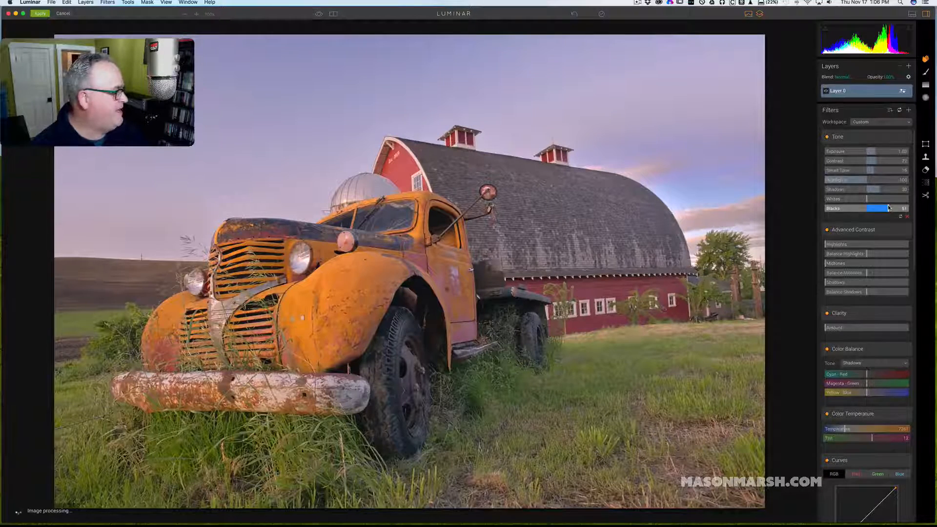
{"action": "left_click_drag", "start_coordinate": [874, 161], "coordinate": [883, 162]}
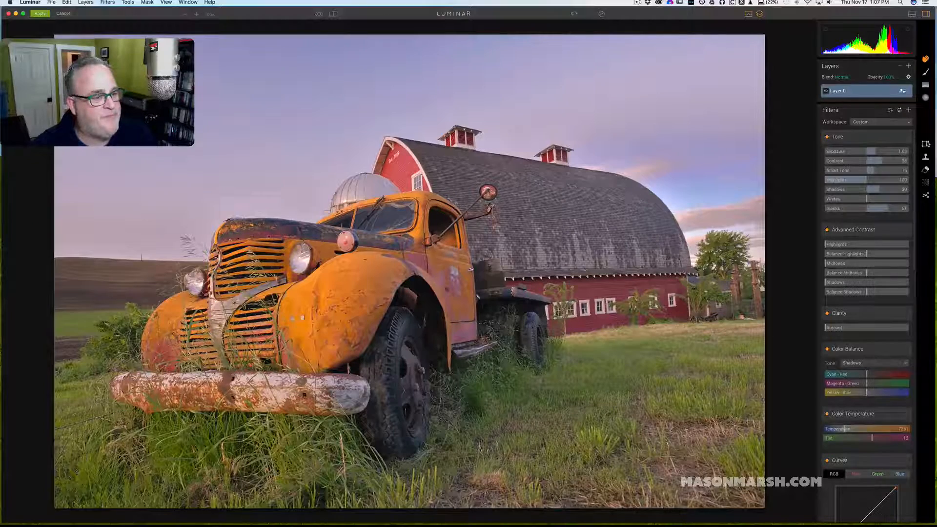
Step: Rotate the photo a few degrees clockwise with the Transform tool to straighten it, and apply the rotation
{"action": "left_click", "coordinate": [926, 144]}
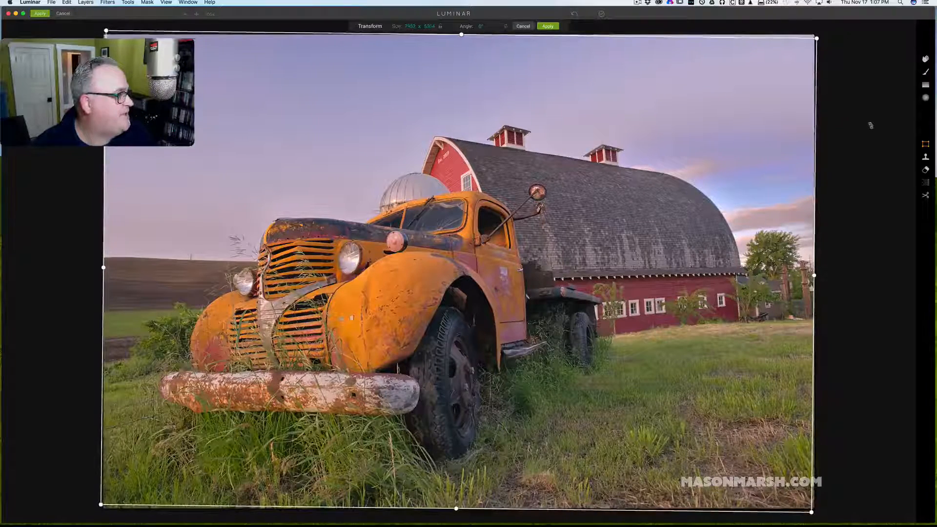
{"action": "left_click_drag", "start_coordinate": [869, 118], "coordinate": [872, 138]}
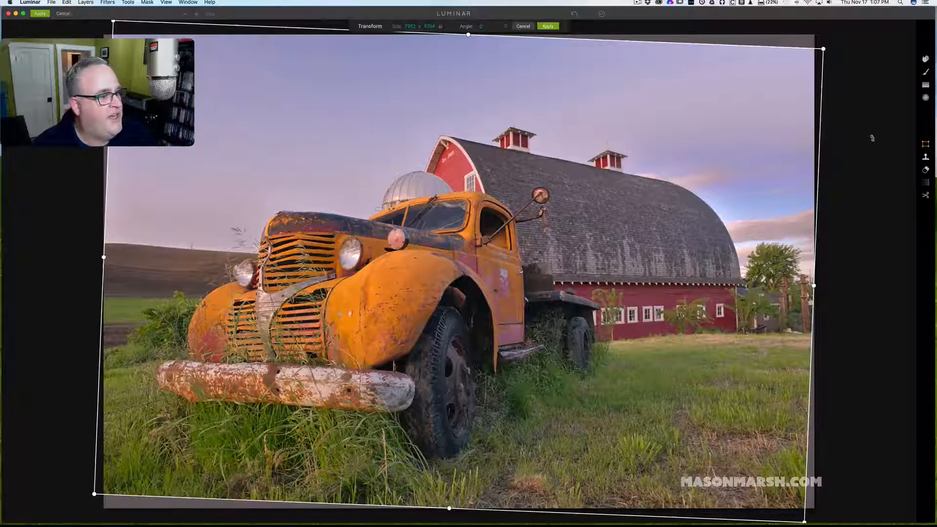
{"action": "left_click_drag", "start_coordinate": [872, 138], "coordinate": [873, 141]}
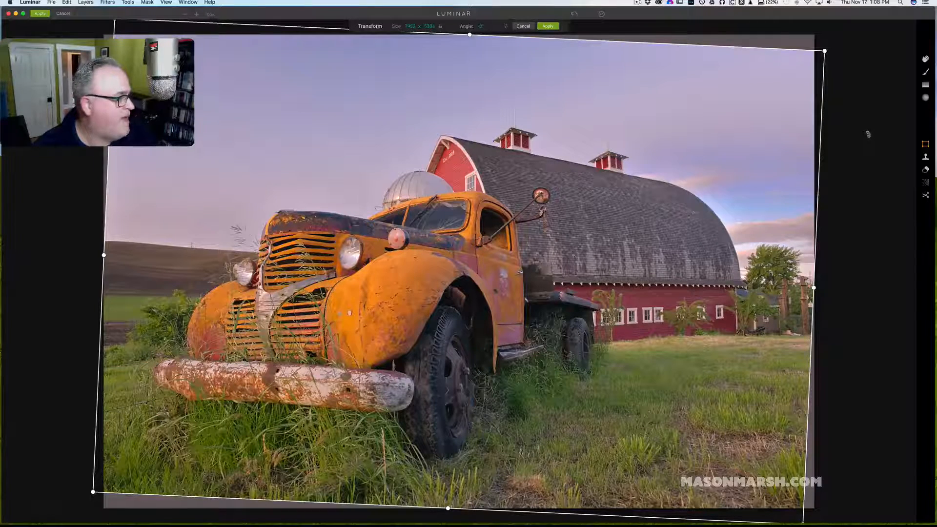
{"action": "left_click_drag", "start_coordinate": [868, 134], "coordinate": [869, 137]}
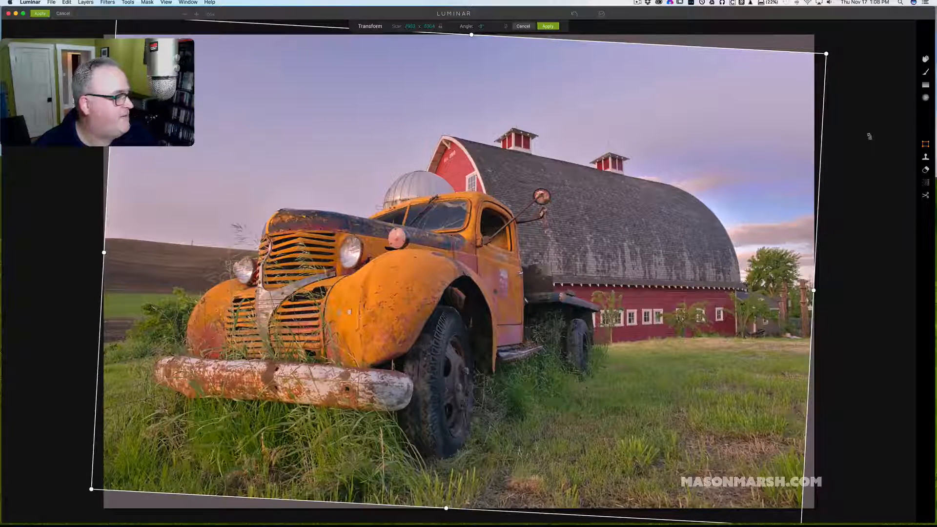
{"action": "left_click_drag", "start_coordinate": [870, 136], "coordinate": [870, 139]}
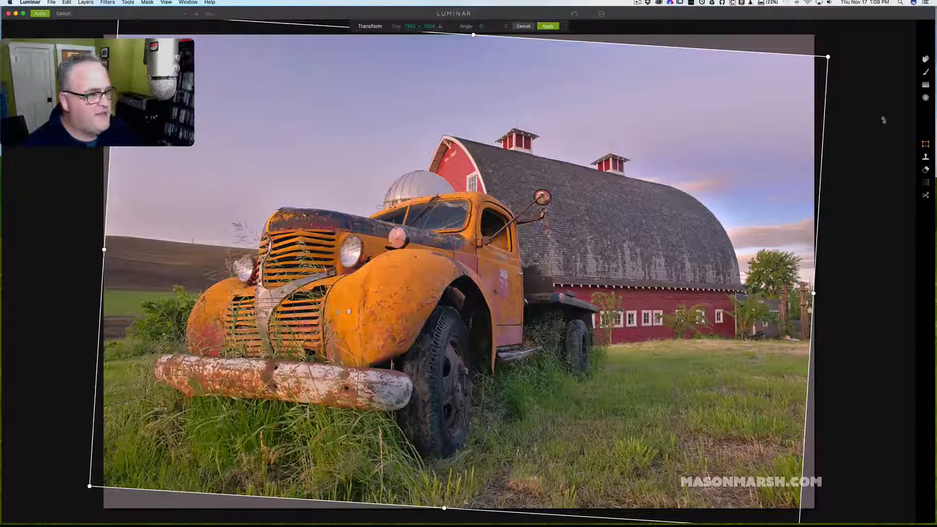
{"action": "left_click", "coordinate": [546, 26]}
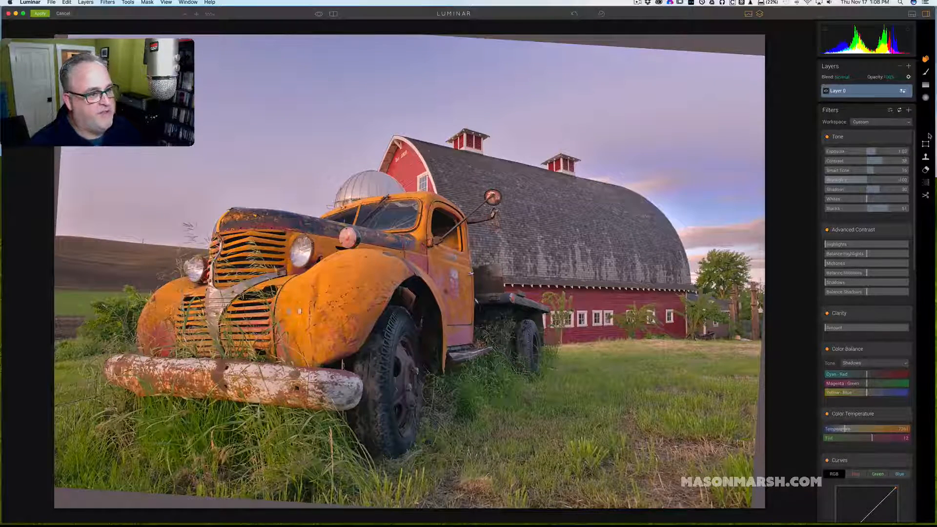
Step: Crop the rotated photo slightly on all four sides to trim off the empty edges, and apply the crop
{"action": "left_click", "coordinate": [926, 196]}
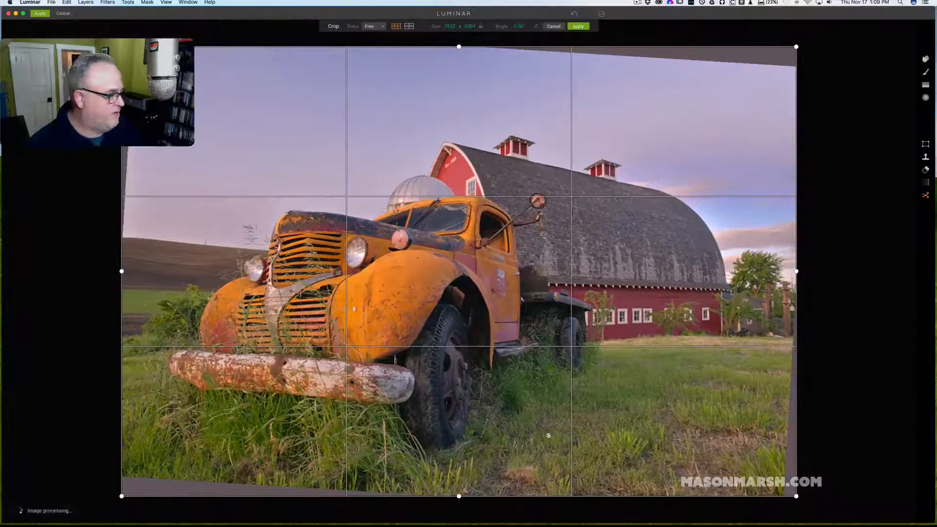
{"action": "left_click_drag", "start_coordinate": [459, 496], "coordinate": [459, 486]}
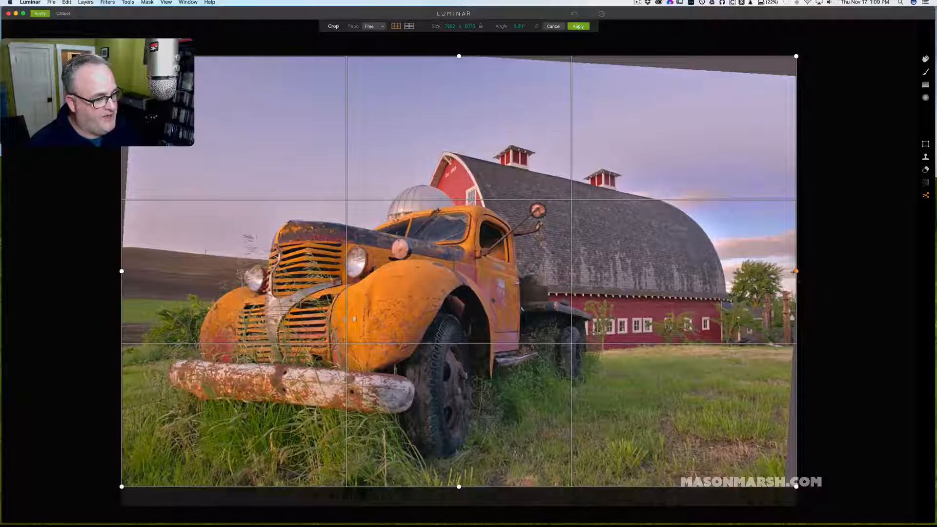
{"action": "left_click_drag", "start_coordinate": [796, 271], "coordinate": [790, 271]}
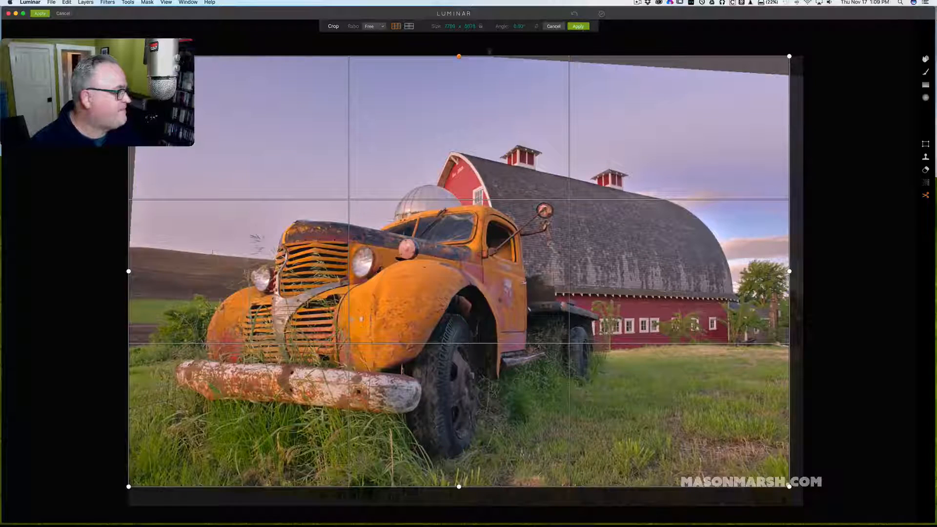
{"action": "left_click_drag", "start_coordinate": [459, 56], "coordinate": [459, 67]}
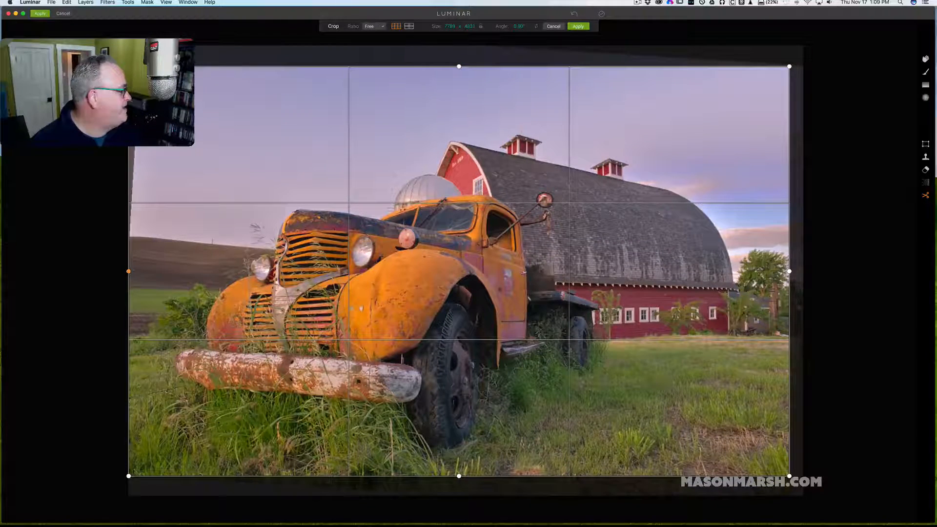
{"action": "left_click_drag", "start_coordinate": [129, 272], "coordinate": [135, 271]}
{"action": "key", "text": "Return"}
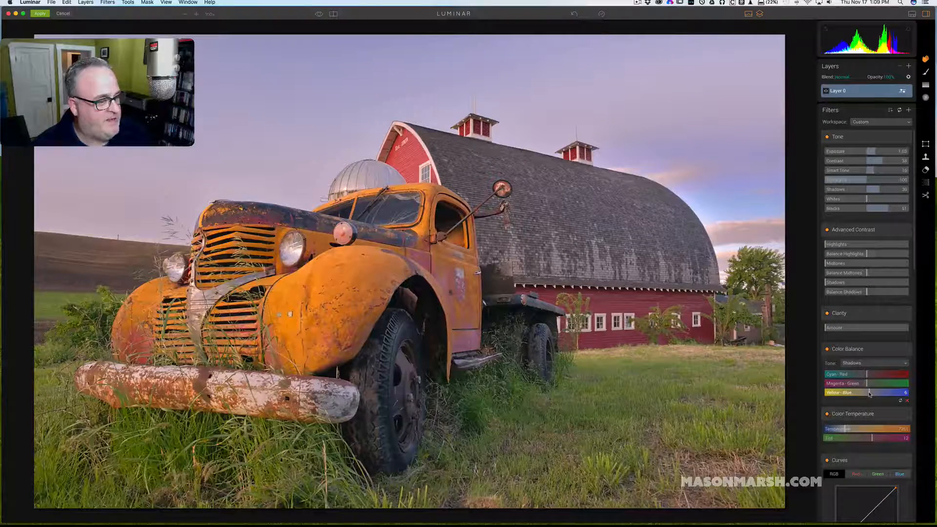
Step: In the Color Balance filter, set the Highlights tone's Cyan - Red to about -4 and Yellow - Blue to about 7
{"action": "left_click", "coordinate": [877, 364]}
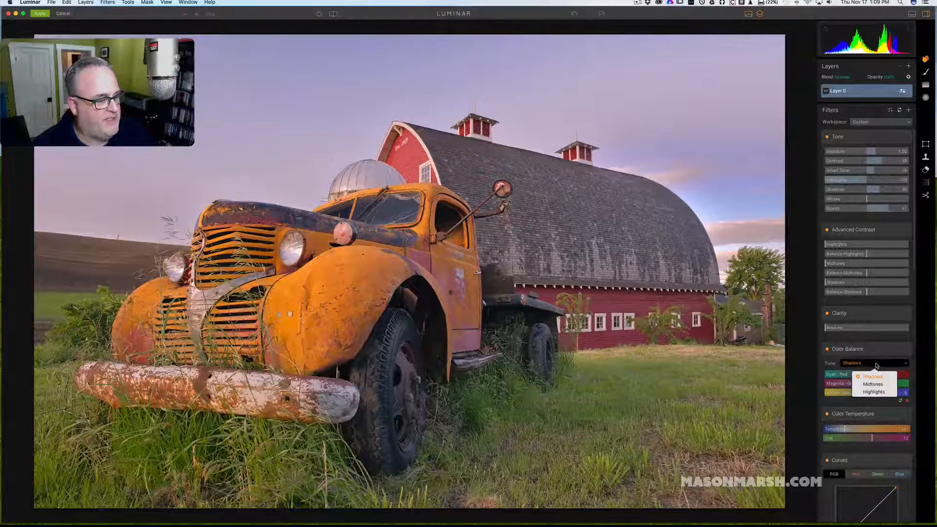
{"action": "left_click", "coordinate": [872, 394]}
{"action": "left_click_drag", "start_coordinate": [867, 374], "coordinate": [865, 376]}
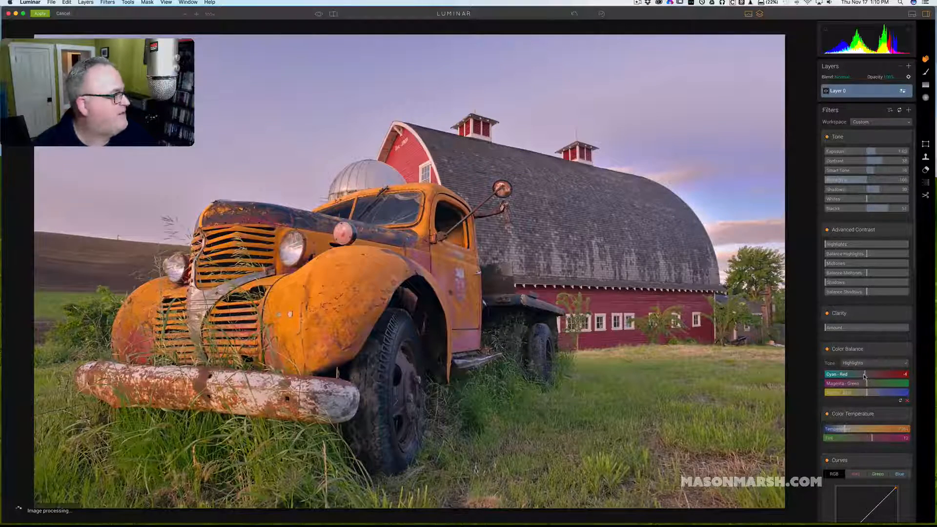
{"action": "left_click_drag", "start_coordinate": [867, 393], "coordinate": [870, 393]}
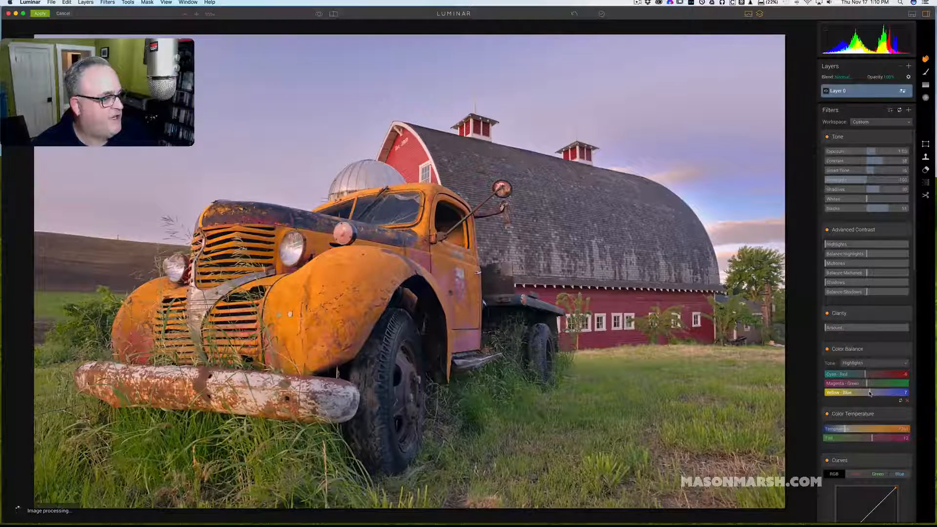
Step: Cool the Color Temperature filter's Temperature slightly, reduce its Tint to about 4, and nudge the Color Balance highlights a little further toward blue
{"action": "left_click_drag", "start_coordinate": [847, 429], "coordinate": [844, 430]}
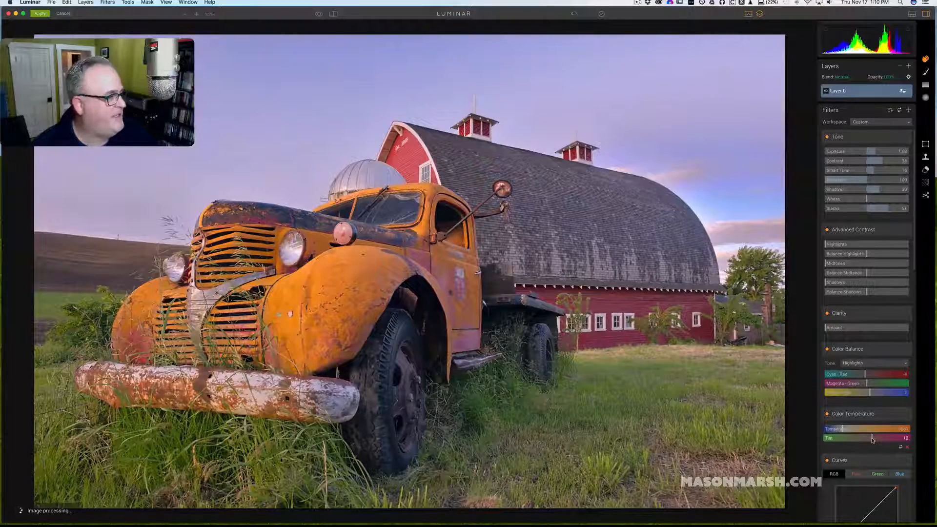
{"action": "left_click_drag", "start_coordinate": [873, 440], "coordinate": [868, 441]}
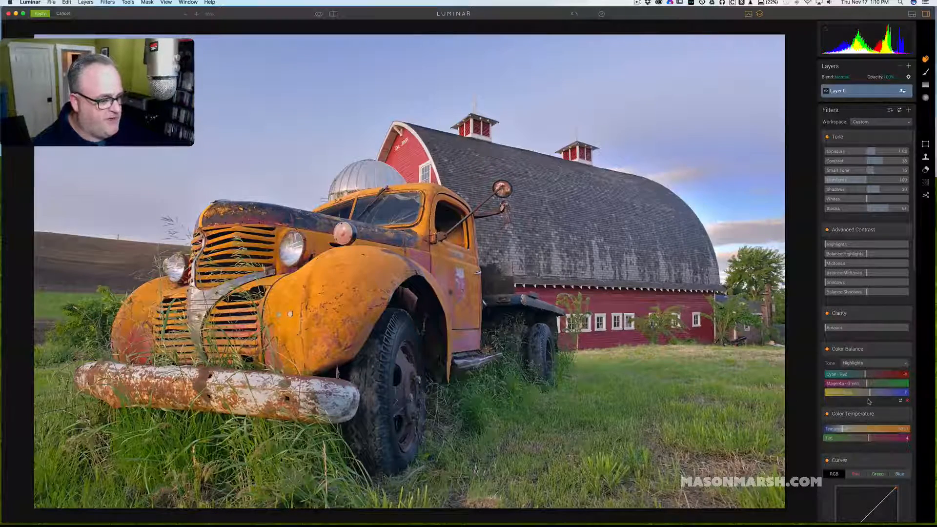
{"action": "left_click_drag", "start_coordinate": [871, 395], "coordinate": [872, 394]}
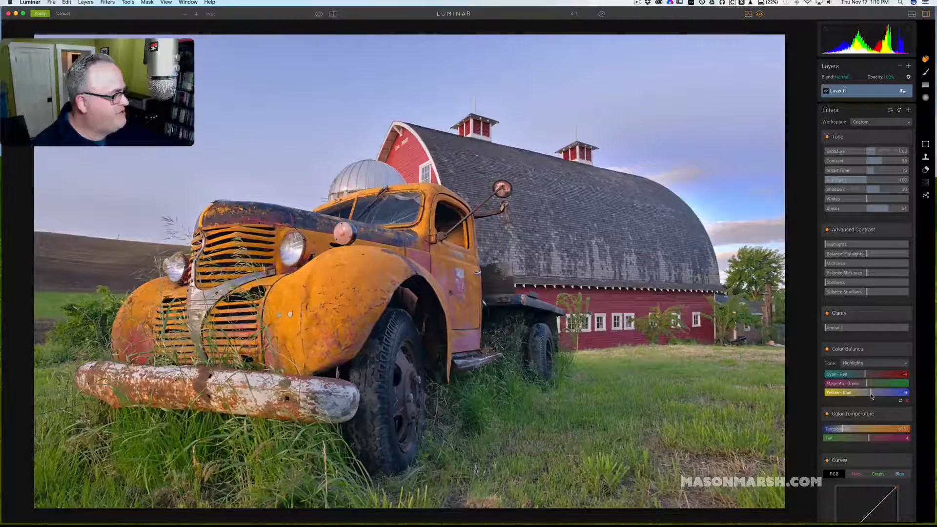
{"action": "left_click_drag", "start_coordinate": [870, 395], "coordinate": [870, 394]}
{"action": "left_click", "coordinate": [866, 374]}
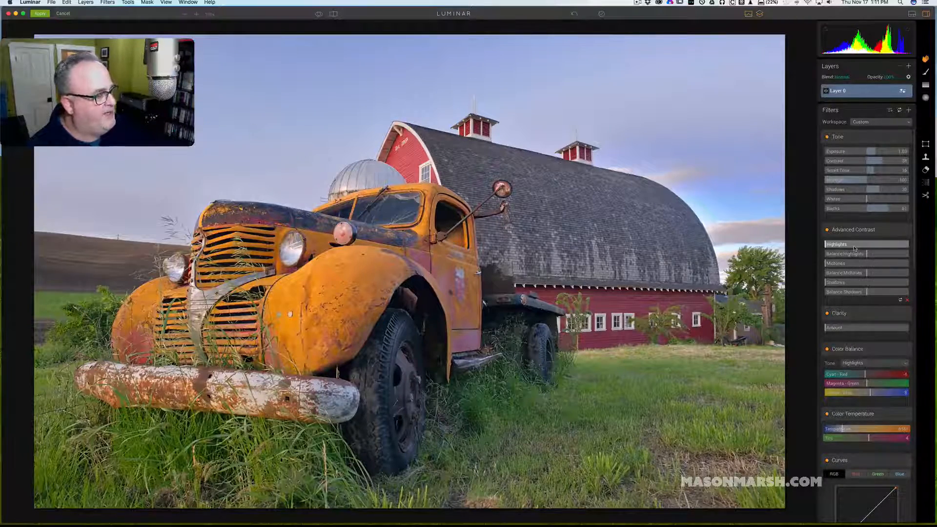
Step: Set Advanced Contrast's Highlights to about 22, Balance Highlights to about -37 and Midtones to about 24, and the Clarity Amount to about 23
{"action": "mouse_move", "coordinate": [842, 246]}
{"action": "left_mouse_down"}
{"action": "mouse_move", "coordinate": [881, 242]}
{"action": "mouse_move", "coordinate": [844, 248]}
{"action": "left_mouse_up"}
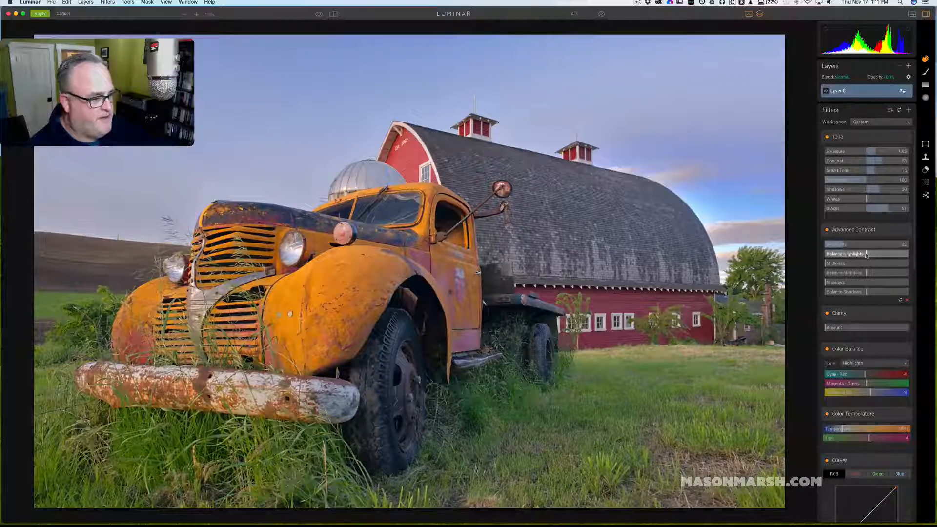
{"action": "left_click_drag", "start_coordinate": [867, 253], "coordinate": [882, 254]}
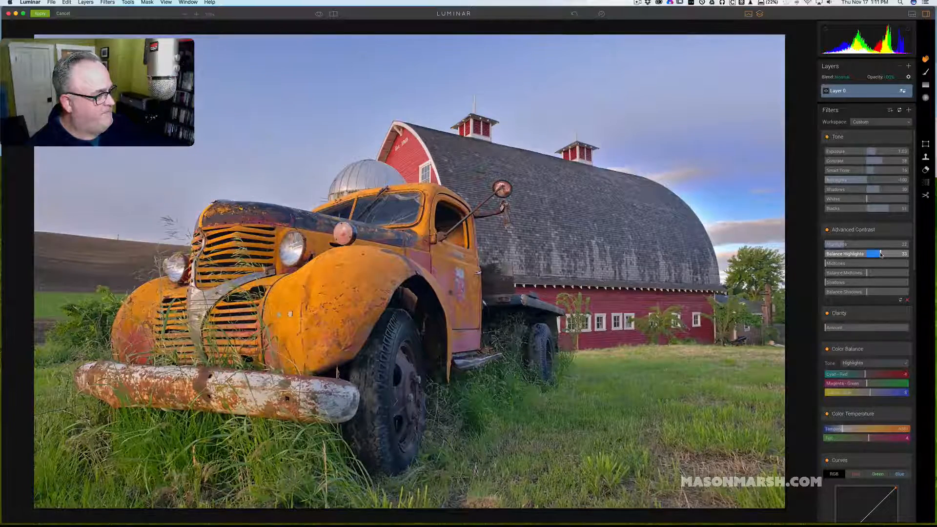
{"action": "left_click_drag", "start_coordinate": [882, 253], "coordinate": [852, 256]}
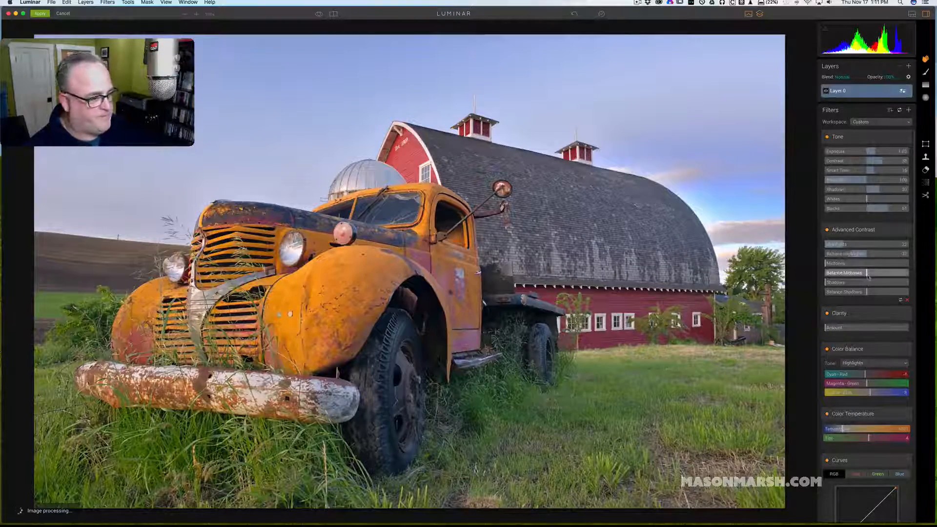
{"action": "left_click_drag", "start_coordinate": [830, 265], "coordinate": [846, 264]}
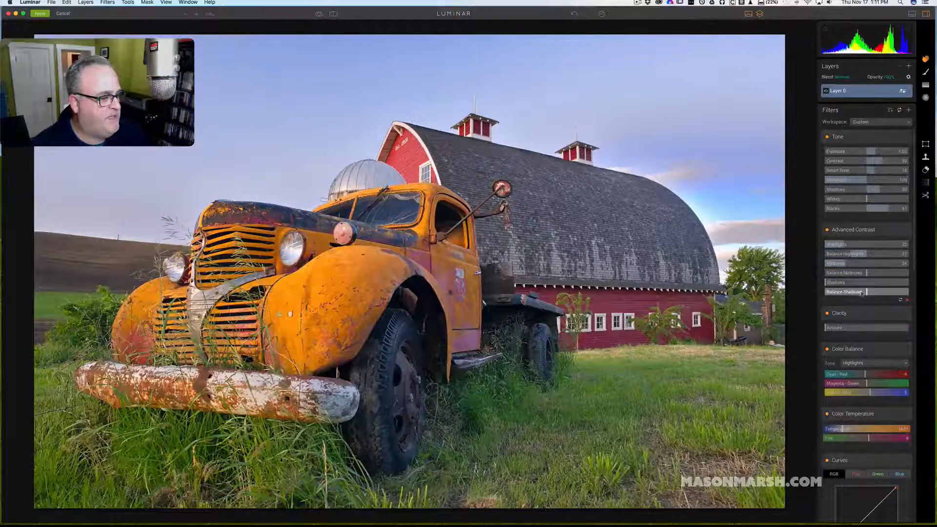
{"action": "scroll", "coordinate": [866, 318], "scroll_direction": "down", "scroll_amount": 3}
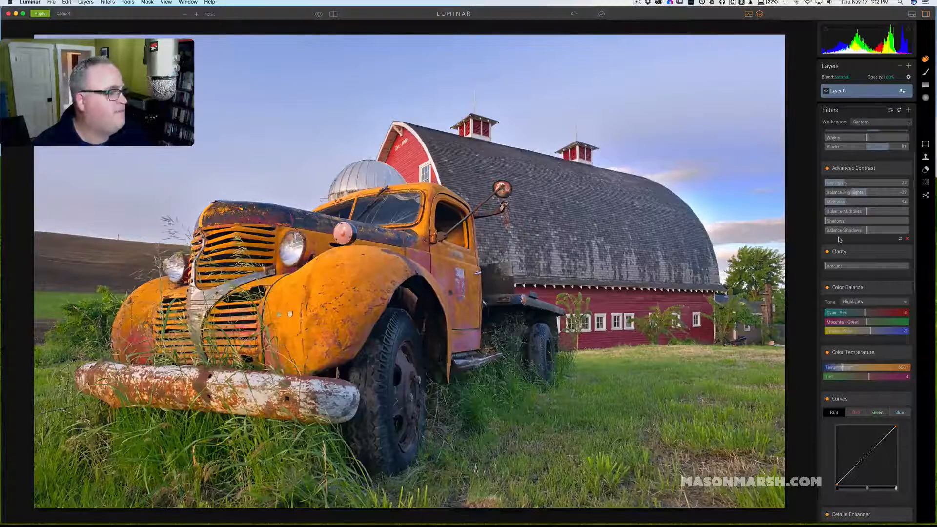
{"action": "left_click_drag", "start_coordinate": [829, 267], "coordinate": [846, 267]}
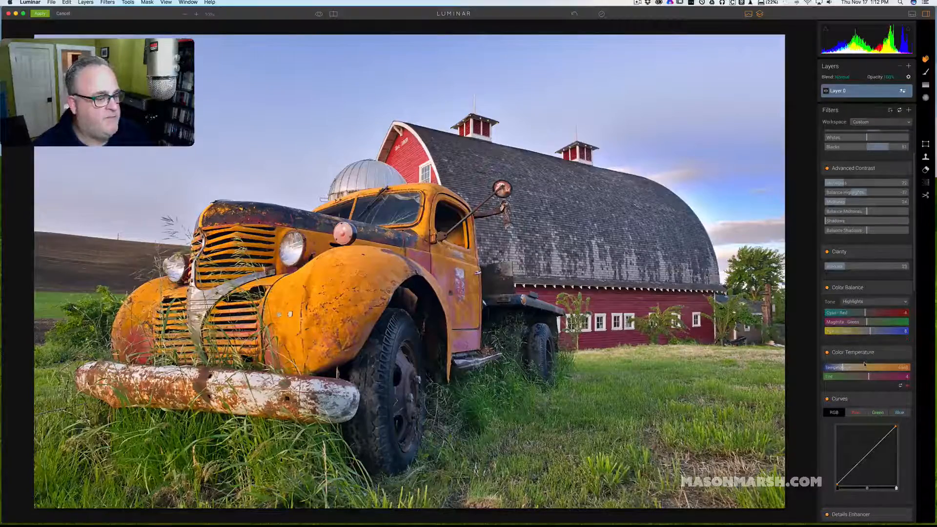
Step: Set the Details Enhancer's Small Details to about 21, Medium to 13, Large to 28, Highlights Protection to 75 and Masking to 63
{"action": "scroll", "coordinate": [865, 364], "scroll_direction": "down", "scroll_amount": 2}
{"action": "scroll", "coordinate": [865, 364], "scroll_direction": "down", "scroll_amount": 6}
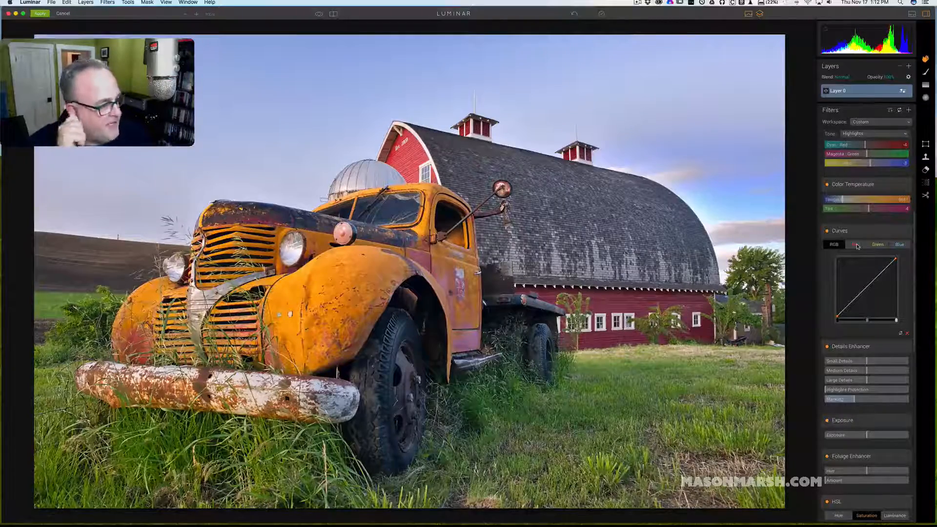
{"action": "scroll", "coordinate": [858, 247], "scroll_direction": "down", "scroll_amount": 1}
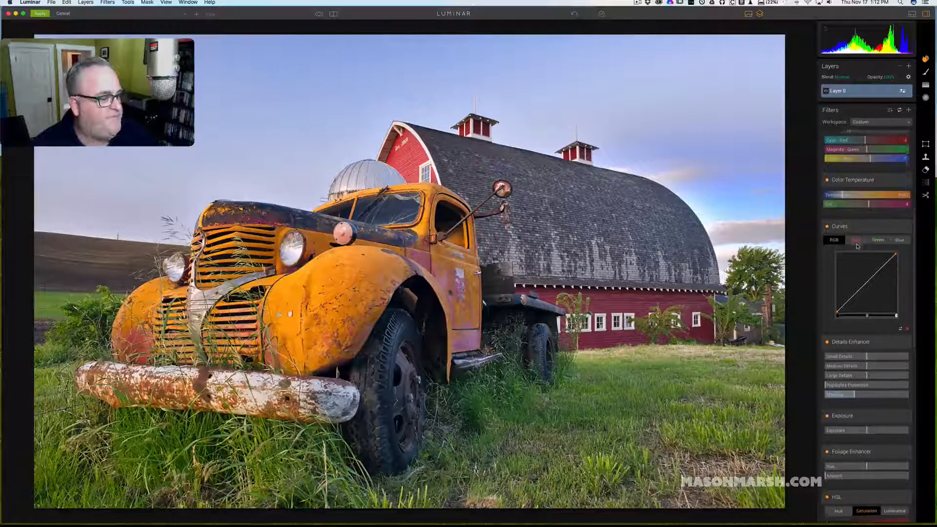
{"action": "left_click_drag", "start_coordinate": [870, 357], "coordinate": [877, 394]}
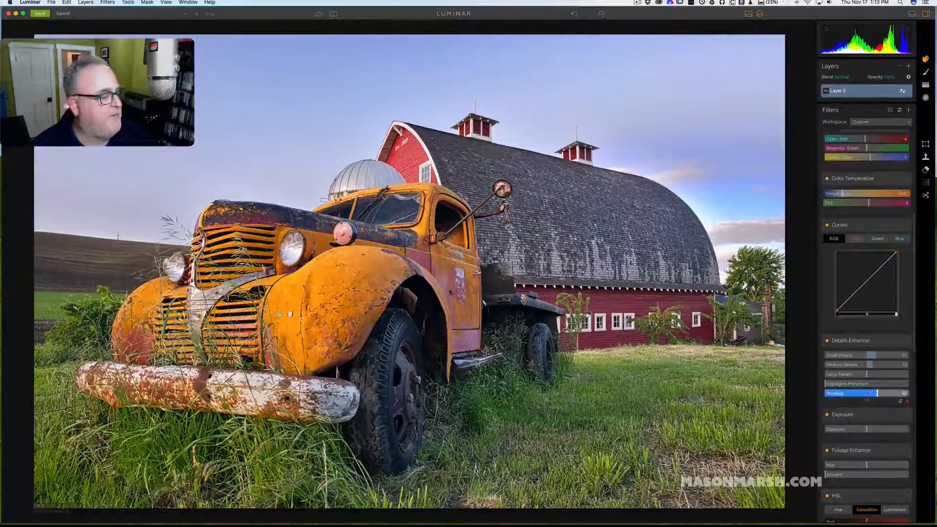
{"action": "left_click_drag", "start_coordinate": [869, 383], "coordinate": [889, 384]}
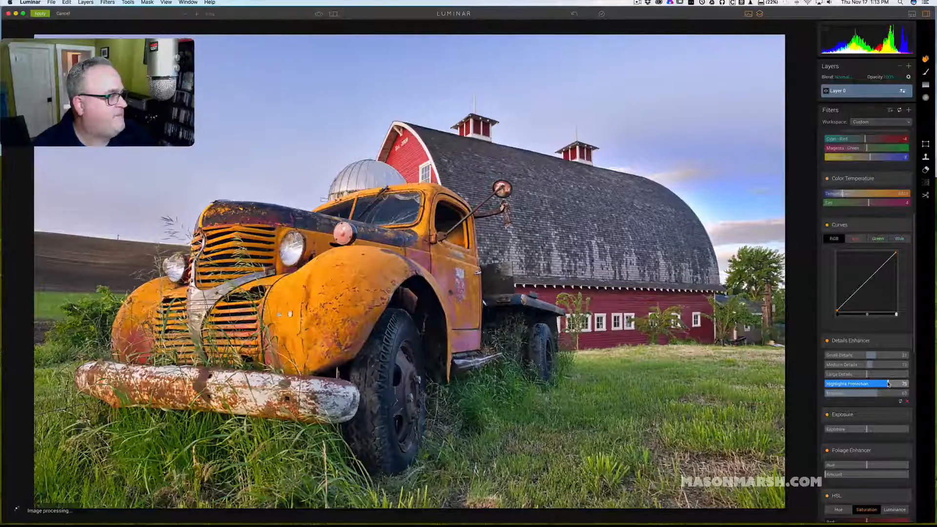
{"action": "left_click_drag", "start_coordinate": [872, 377], "coordinate": [880, 377]}
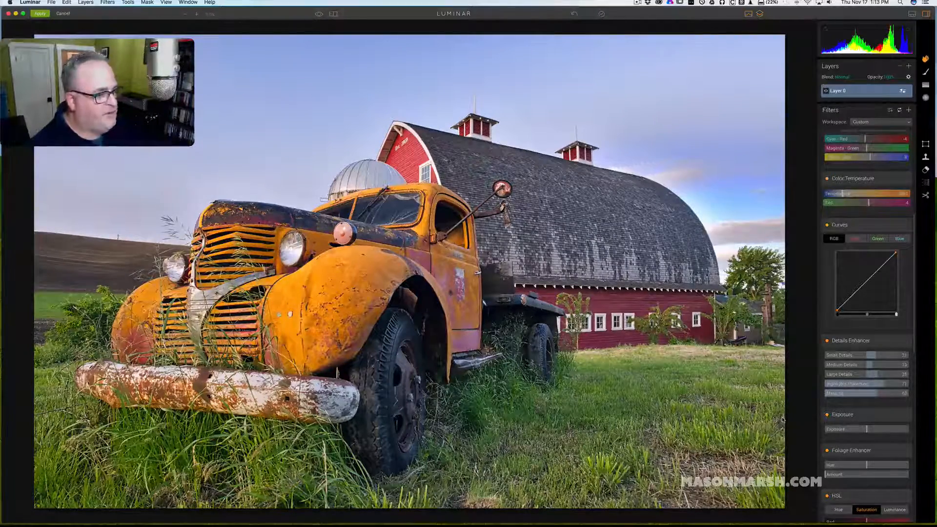
Step: Try small brightening and darkening changes with the Exposure filter, and remove that filter from the filter stack
{"action": "scroll", "coordinate": [871, 396], "scroll_direction": "down", "scroll_amount": 4}
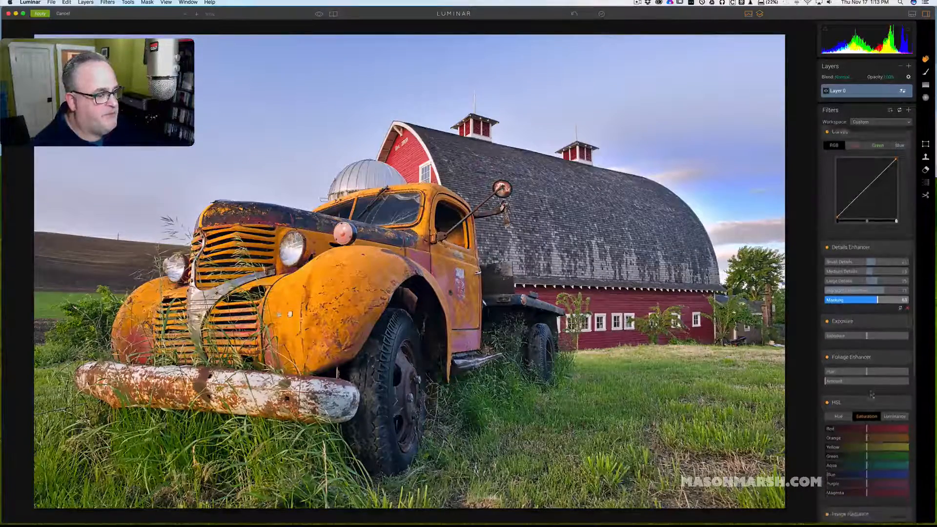
{"action": "scroll", "coordinate": [872, 396], "scroll_direction": "down", "scroll_amount": 1}
{"action": "left_click_drag", "start_coordinate": [867, 322], "coordinate": [871, 324]}
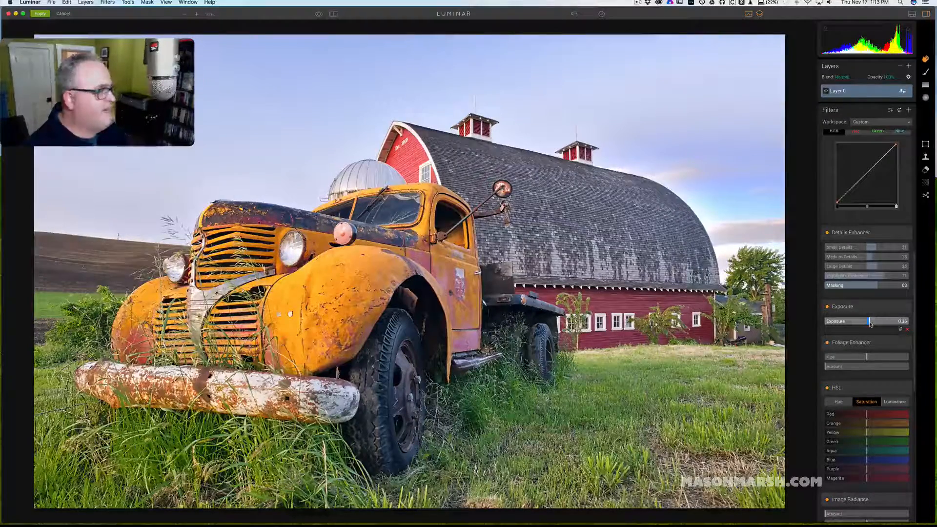
{"action": "left_click_drag", "start_coordinate": [871, 324], "coordinate": [867, 324]}
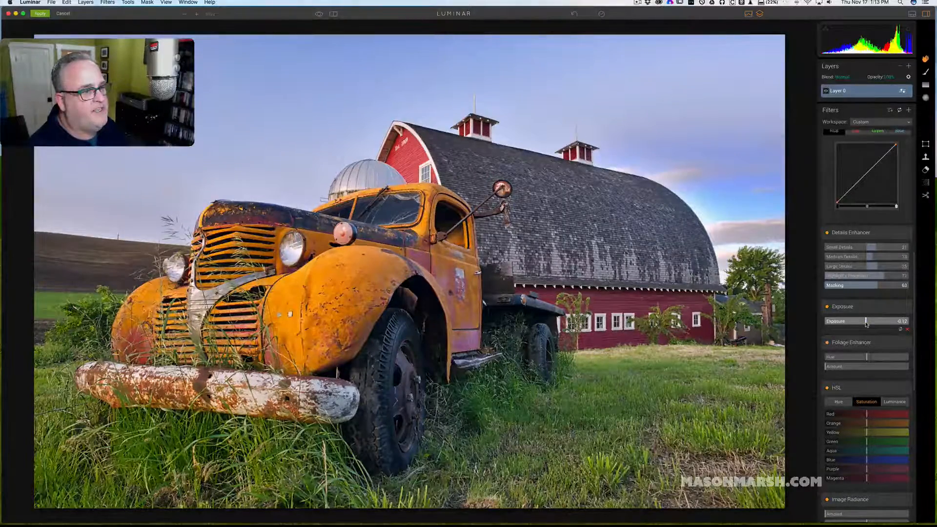
{"action": "left_click_drag", "start_coordinate": [867, 323], "coordinate": [868, 323]}
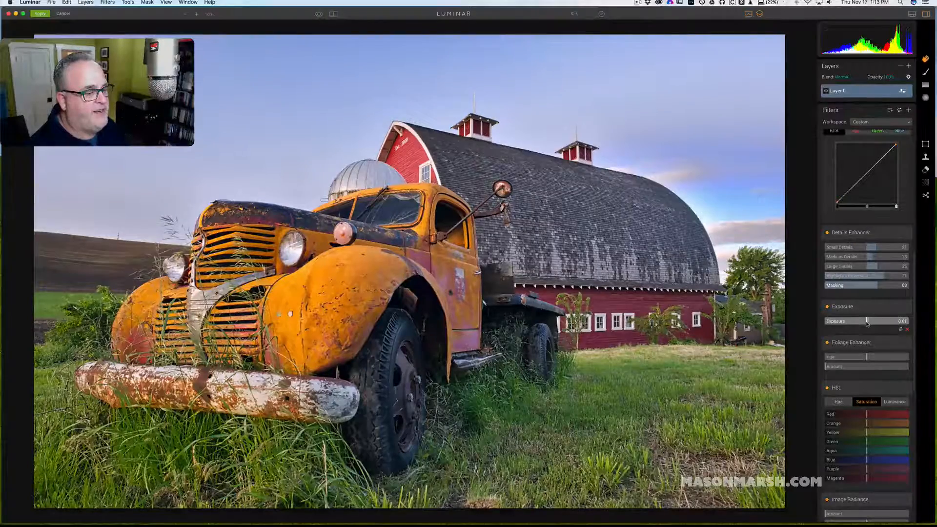
{"action": "left_click", "coordinate": [909, 330]}
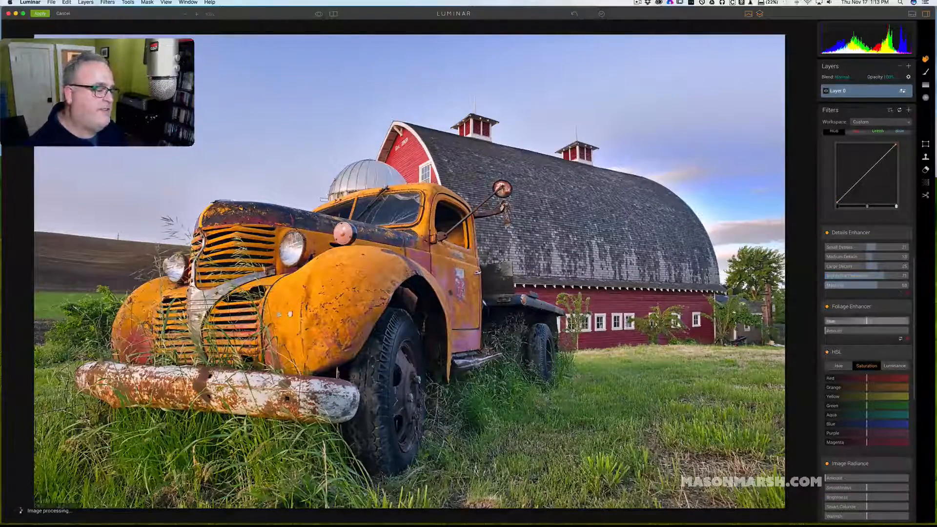
Step: Enrich the grass with the Foliage Enhancer filter, setting its Amount to about 16
{"action": "left_click", "coordinate": [867, 321]}
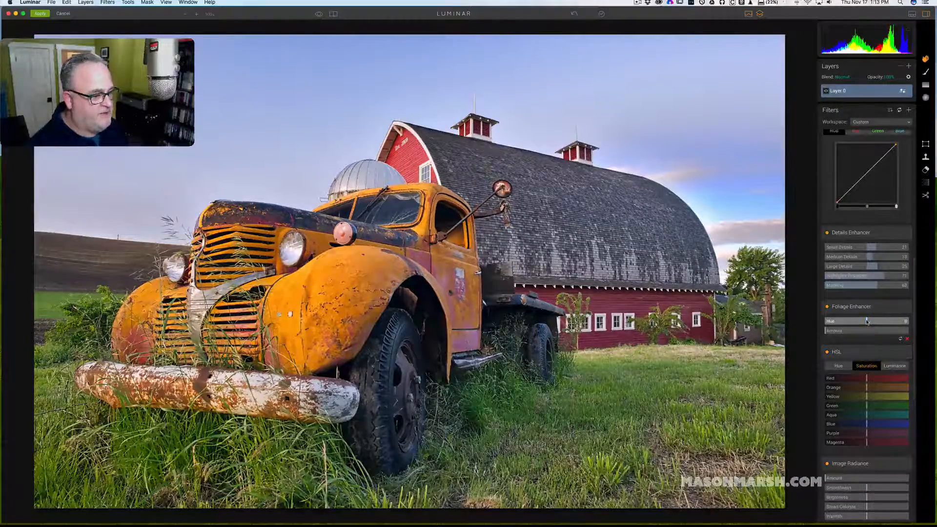
{"action": "left_click_drag", "start_coordinate": [827, 332], "coordinate": [852, 333]}
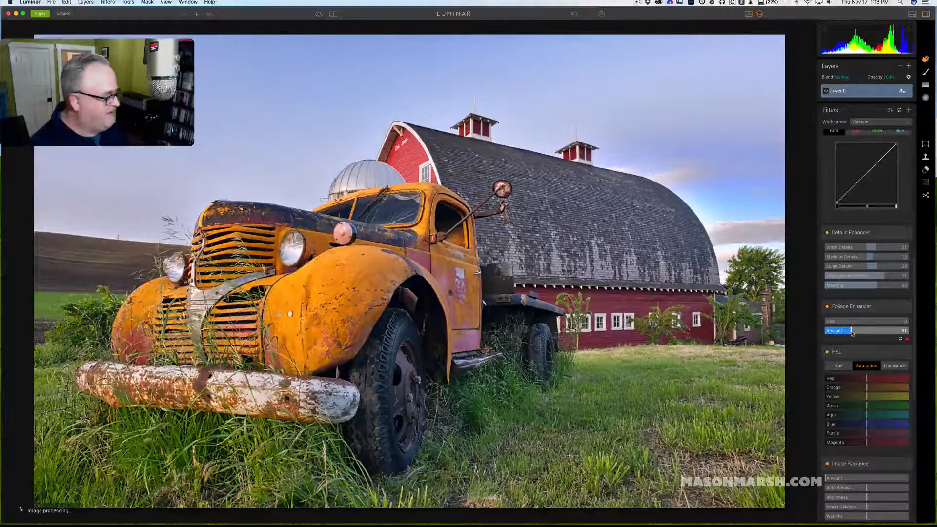
{"action": "left_click_drag", "start_coordinate": [853, 333], "coordinate": [848, 333]}
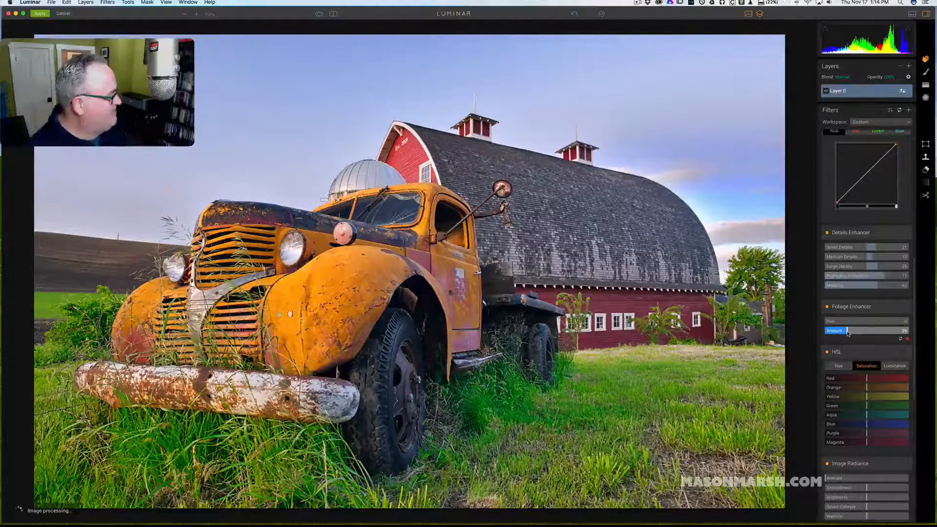
{"action": "left_click_drag", "start_coordinate": [848, 333], "coordinate": [845, 331]}
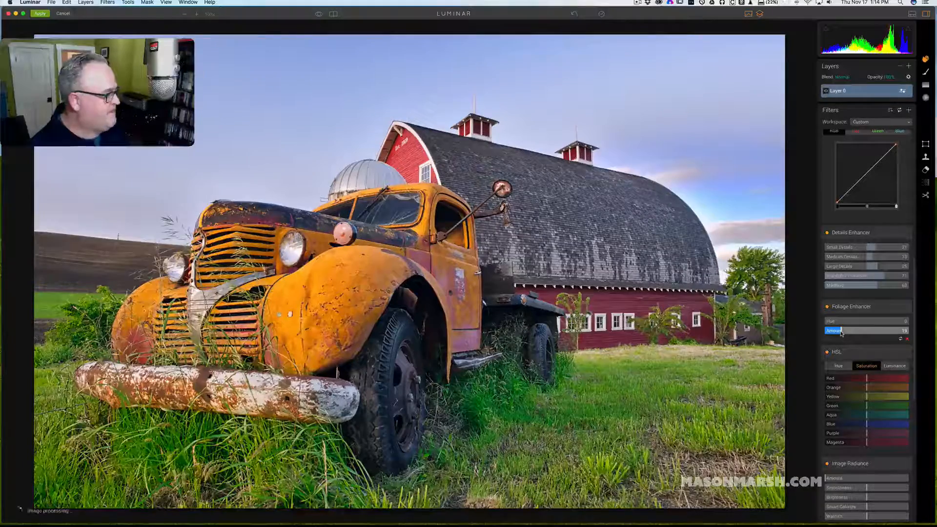
{"action": "left_click_drag", "start_coordinate": [840, 334], "coordinate": [838, 333]}
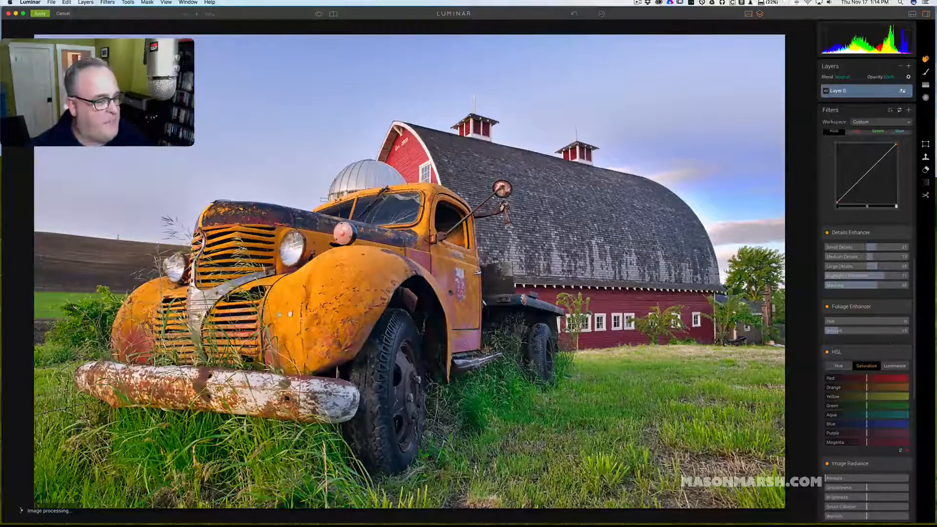
Step: Set Image Radiance's Amount to about 23 and Smoothness to about 10, try a higher Brightness, and reset the Brightness to 0
{"action": "scroll", "coordinate": [882, 392], "scroll_direction": "down", "scroll_amount": 2}
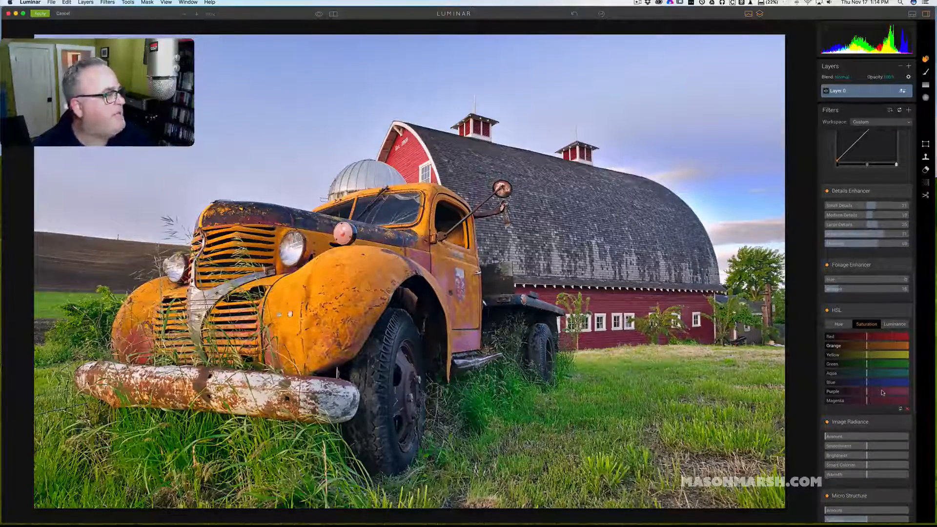
{"action": "scroll", "coordinate": [882, 392], "scroll_direction": "down", "scroll_amount": 5}
{"action": "scroll", "coordinate": [884, 392], "scroll_direction": "down", "scroll_amount": 4}
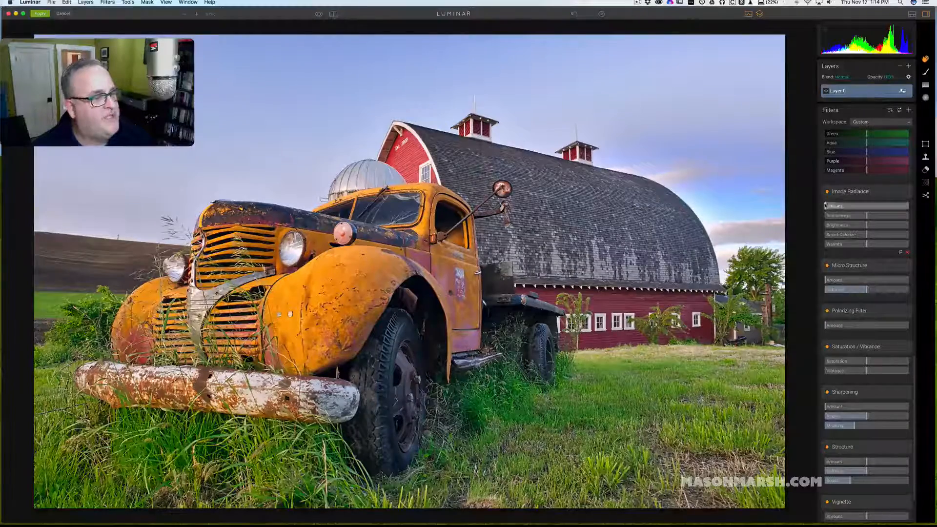
{"action": "left_click_drag", "start_coordinate": [840, 206], "coordinate": [845, 207]}
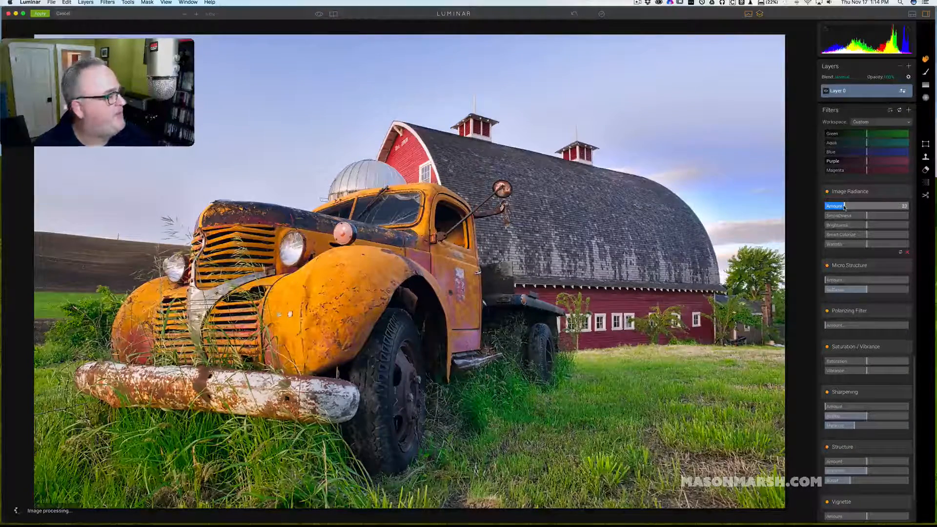
{"action": "left_click_drag", "start_coordinate": [845, 207], "coordinate": [871, 216]}
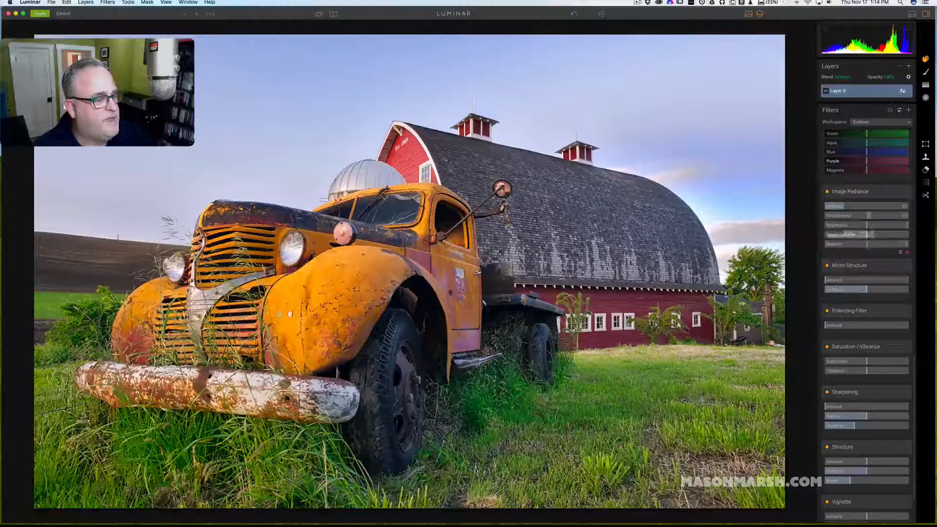
{"action": "left_click_drag", "start_coordinate": [867, 225], "coordinate": [872, 226]}
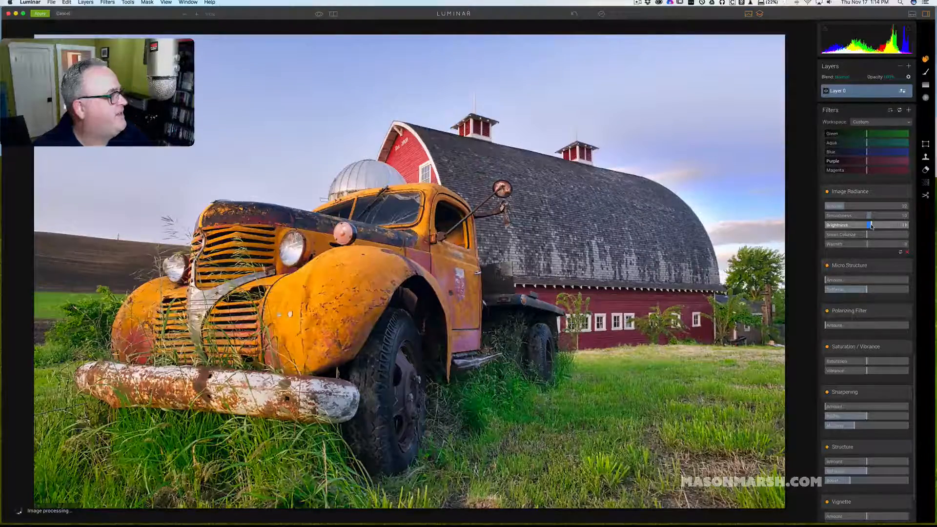
{"action": "double_click", "coordinate": [872, 226]}
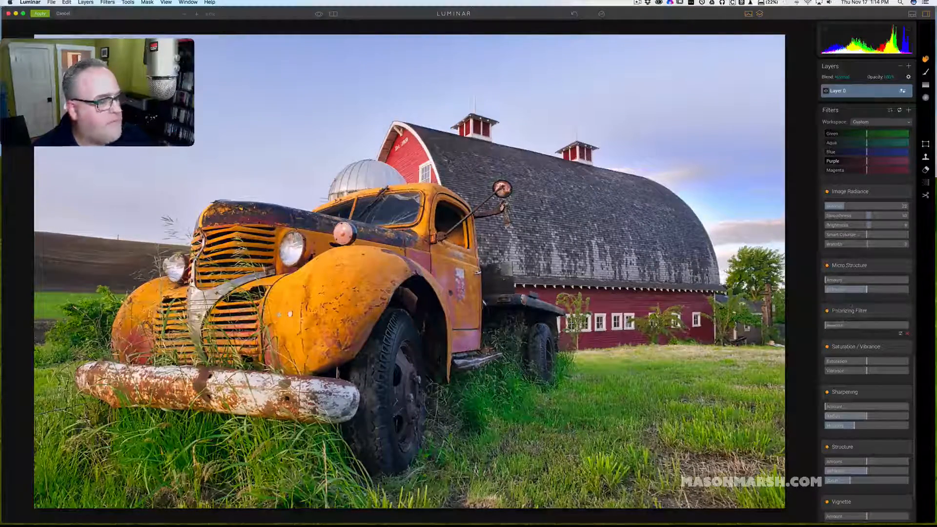
Step: Set Micro Structure's Amount to 15 and Softness to about 57, and the Polarizing Filter's Amount to 29
{"action": "left_click_drag", "start_coordinate": [832, 280], "coordinate": [839, 280]}
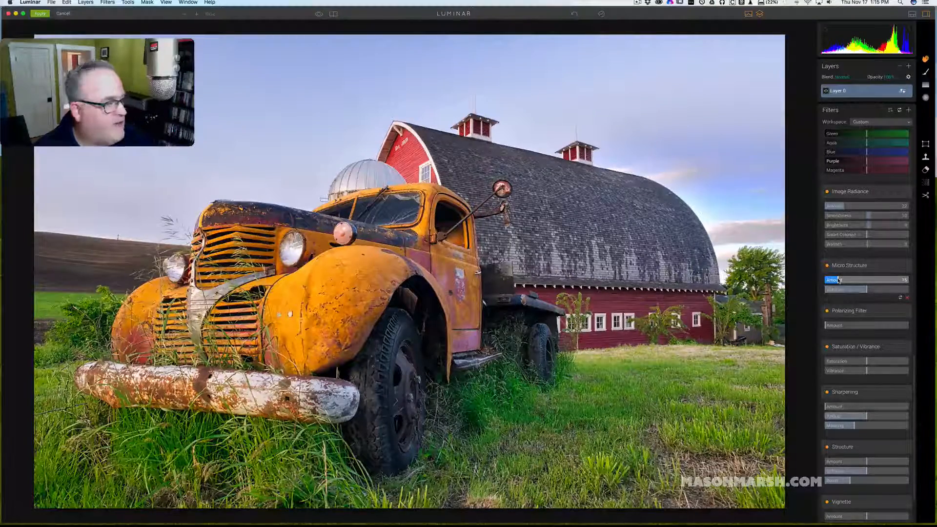
{"action": "left_click_drag", "start_coordinate": [867, 289], "coordinate": [873, 290]}
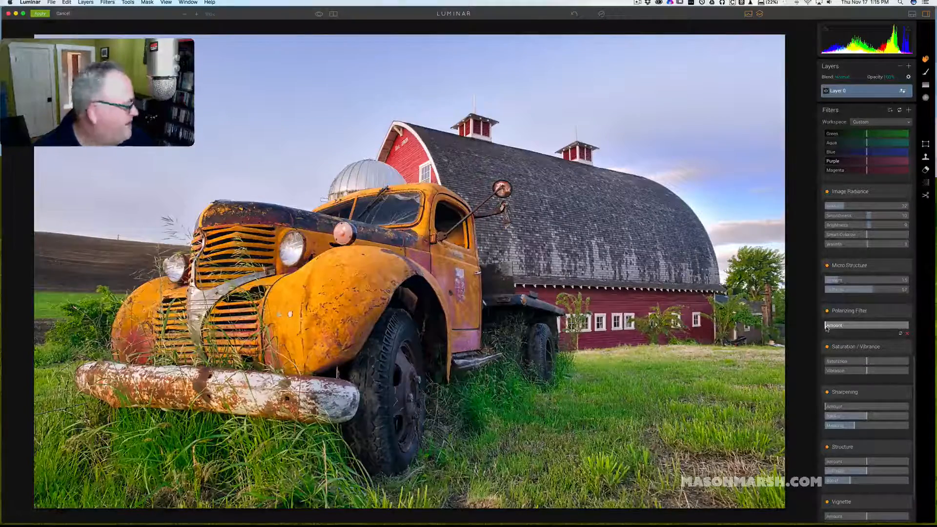
{"action": "left_click_drag", "start_coordinate": [827, 329], "coordinate": [849, 328]}
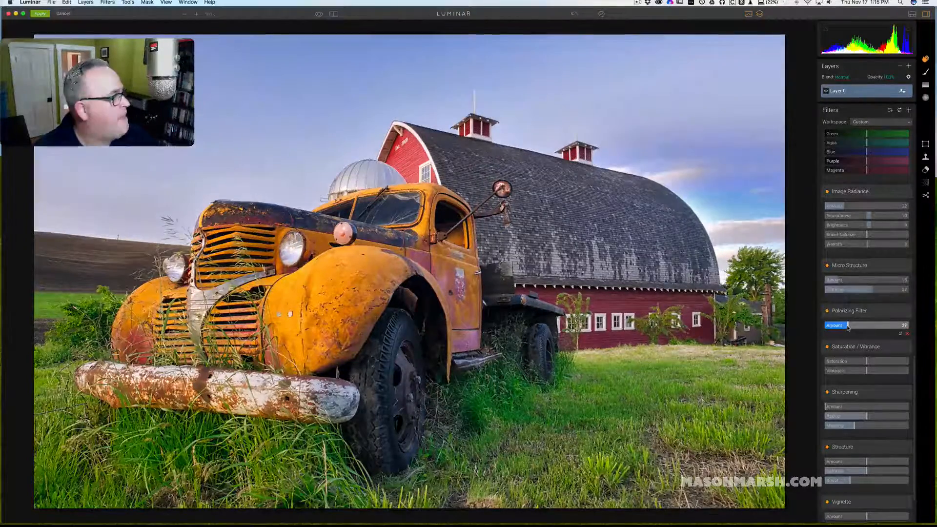
{"action": "mouse_move", "coordinate": [848, 328]}
{"action": "left_mouse_down"}
{"action": "mouse_move", "coordinate": [867, 329]}
{"action": "mouse_move", "coordinate": [857, 329]}
{"action": "left_mouse_up"}
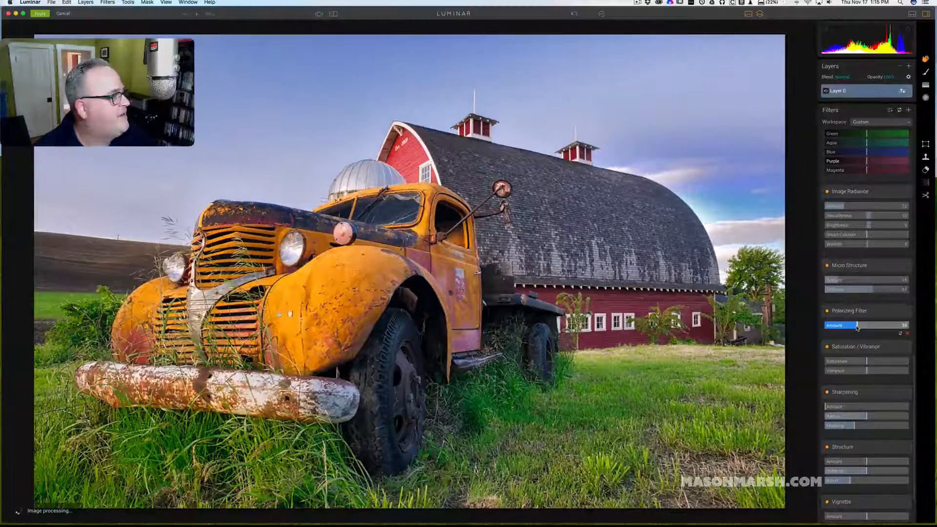
{"action": "left_click_drag", "start_coordinate": [857, 328], "coordinate": [852, 327]}
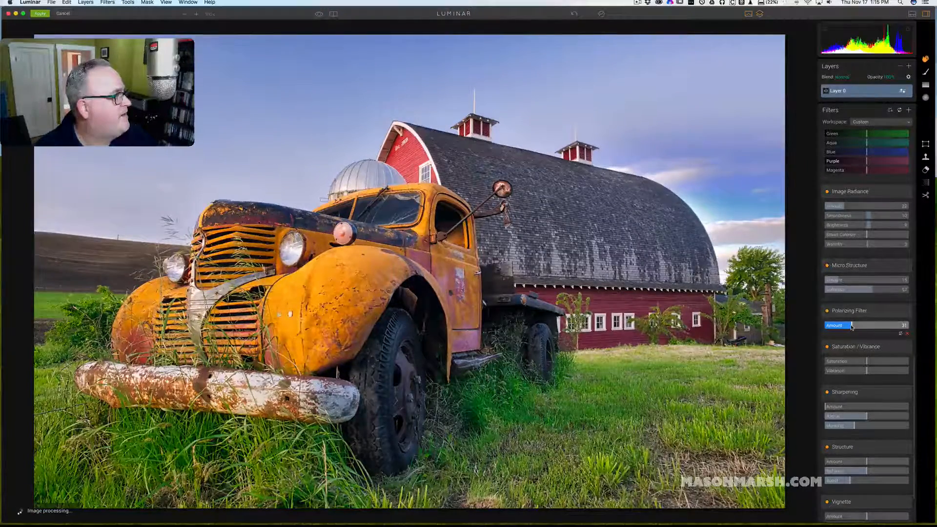
{"action": "left_click_drag", "start_coordinate": [851, 327], "coordinate": [850, 327]}
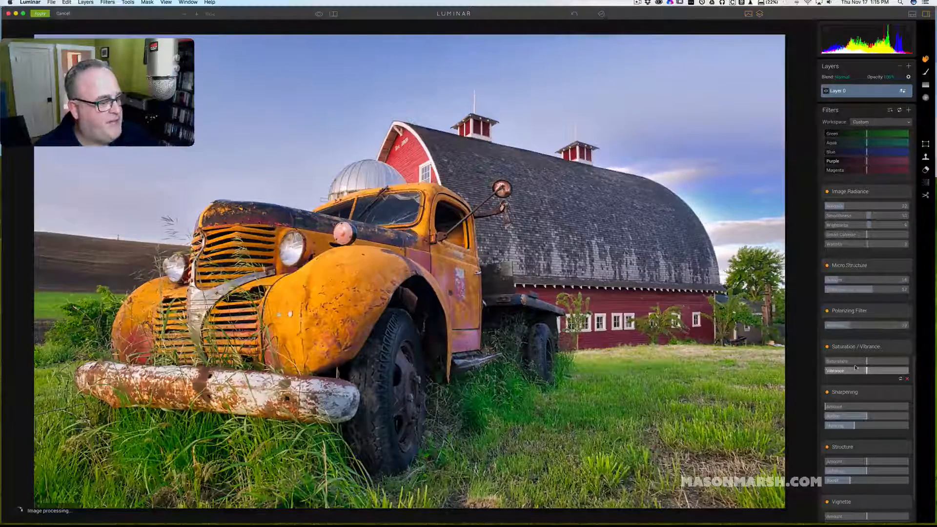
Step: Sharpen the photo with the Sharpening filter's Amount at about 7 and Masking at about 67
{"action": "scroll", "coordinate": [852, 337], "scroll_direction": "down", "scroll_amount": 3}
{"action": "scroll", "coordinate": [854, 332], "scroll_direction": "down", "scroll_amount": 1}
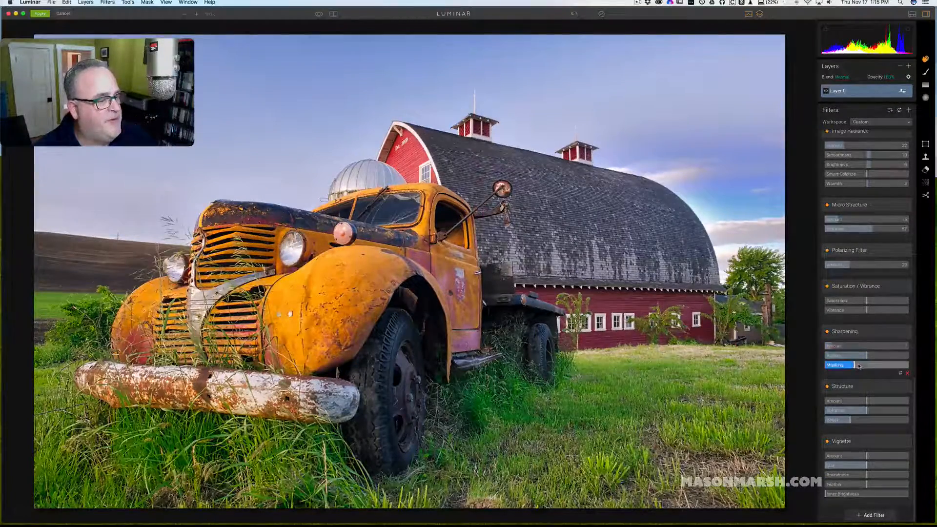
{"action": "scroll", "coordinate": [833, 347], "scroll_direction": "up", "scroll_amount": 5}
{"action": "scroll", "coordinate": [844, 406], "scroll_direction": "up", "scroll_amount": 3}
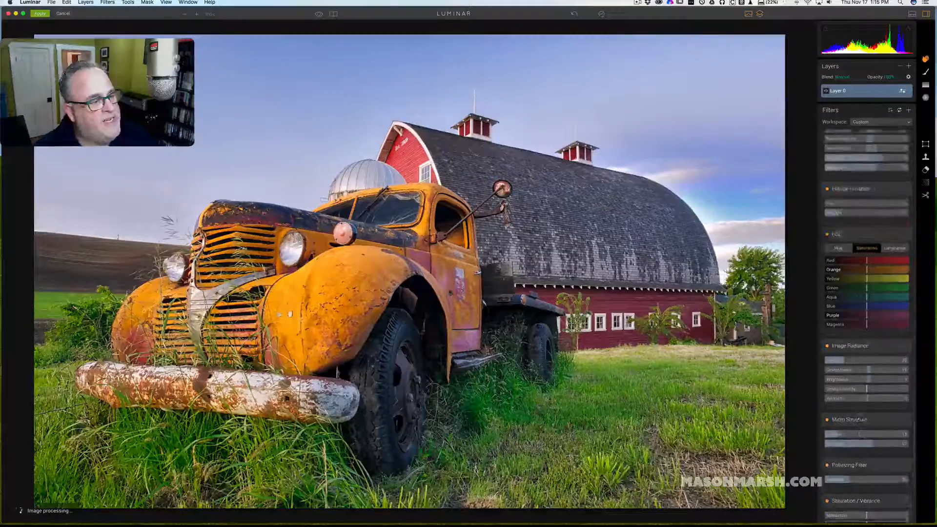
{"action": "scroll", "coordinate": [858, 351], "scroll_direction": "down", "scroll_amount": 6}
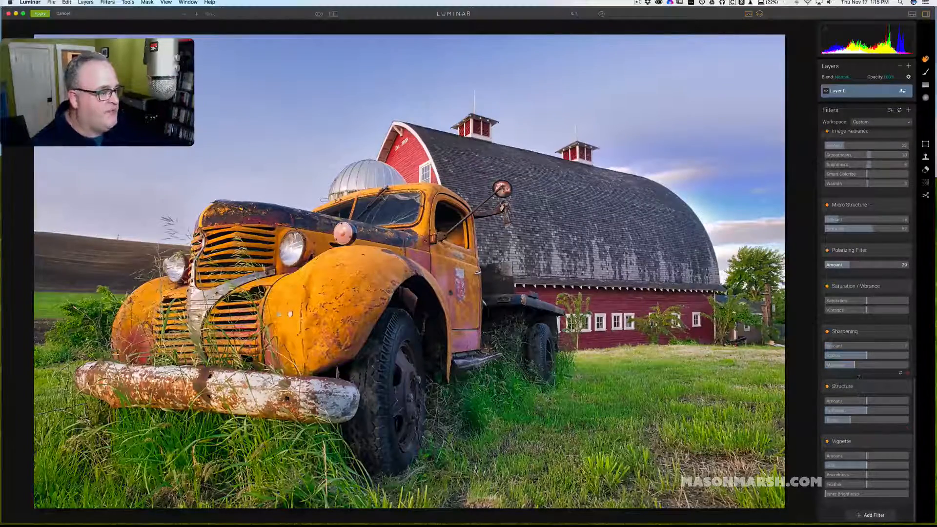
{"action": "left_click", "coordinate": [881, 365]}
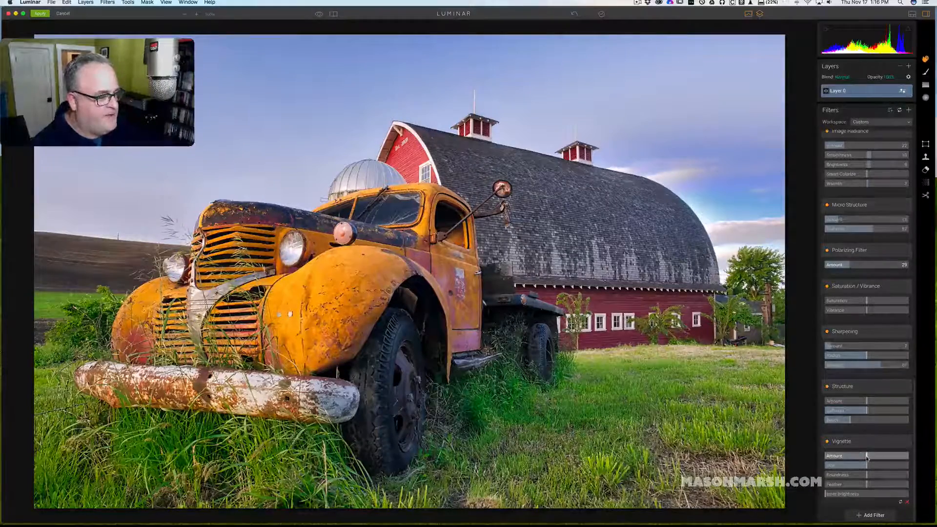
Step: Darken the photo's edges with the Vignette filter, setting its Amount to about -42 and Feather to 100
{"action": "left_click_drag", "start_coordinate": [868, 457], "coordinate": [914, 485]}
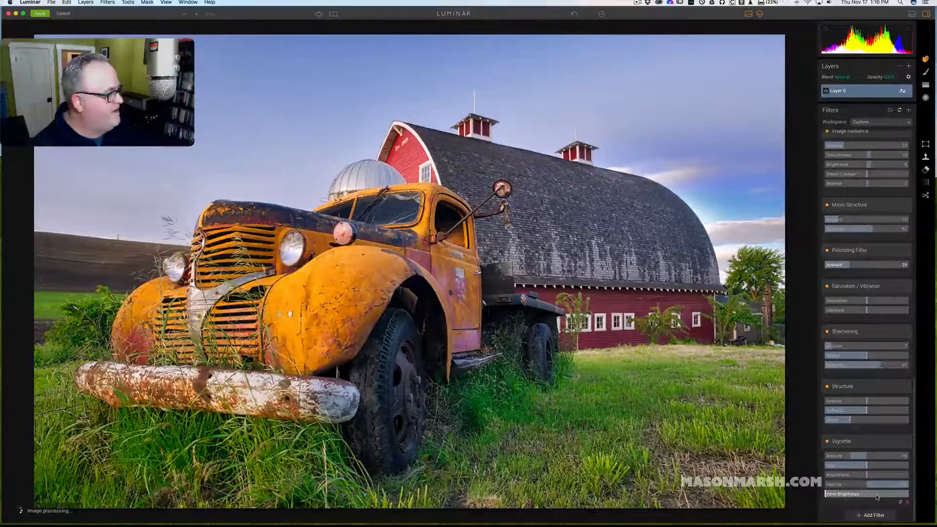
{"action": "left_click", "coordinate": [851, 456]}
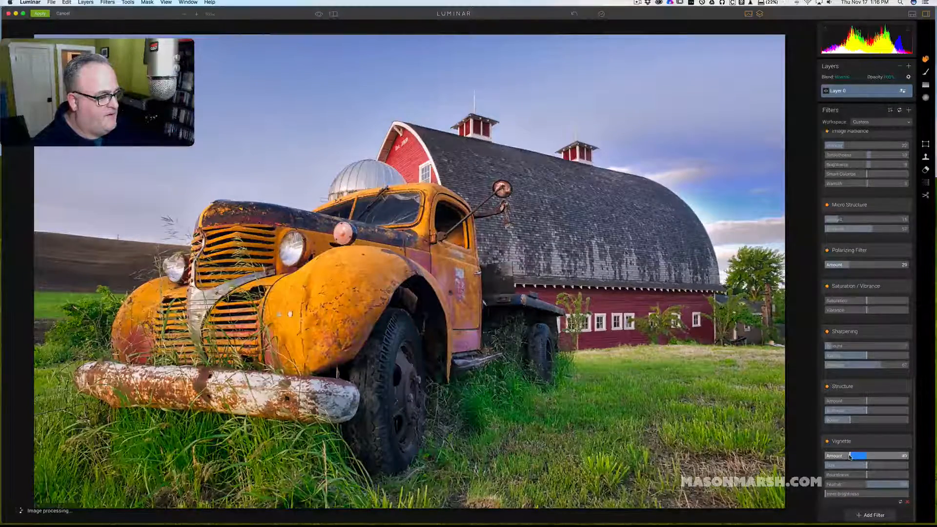
{"action": "left_click_drag", "start_coordinate": [851, 456], "coordinate": [849, 458]}
{"action": "left_click", "coordinate": [886, 486]}
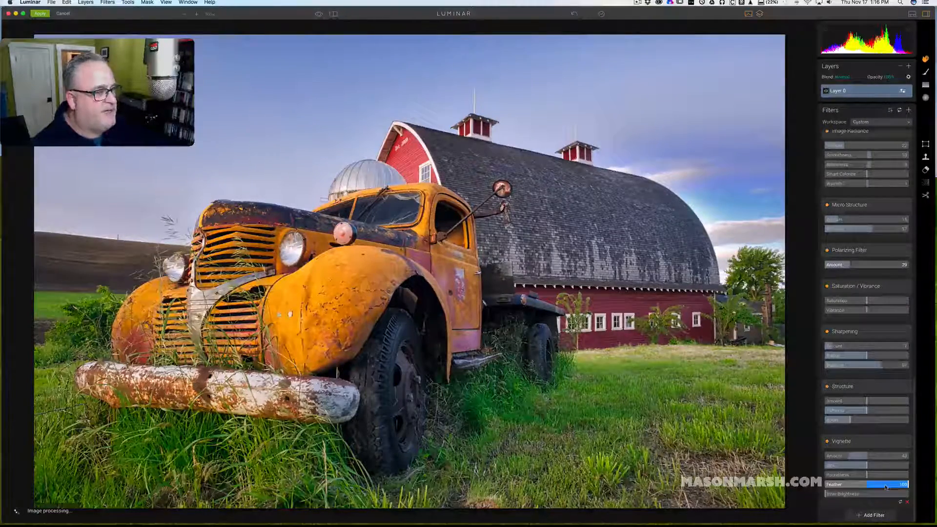
Step: Apply the edits to return the photo to Lightroom, and show all photographs in the Library grid
{"action": "scroll", "coordinate": [869, 440], "scroll_direction": "up", "scroll_amount": 10}
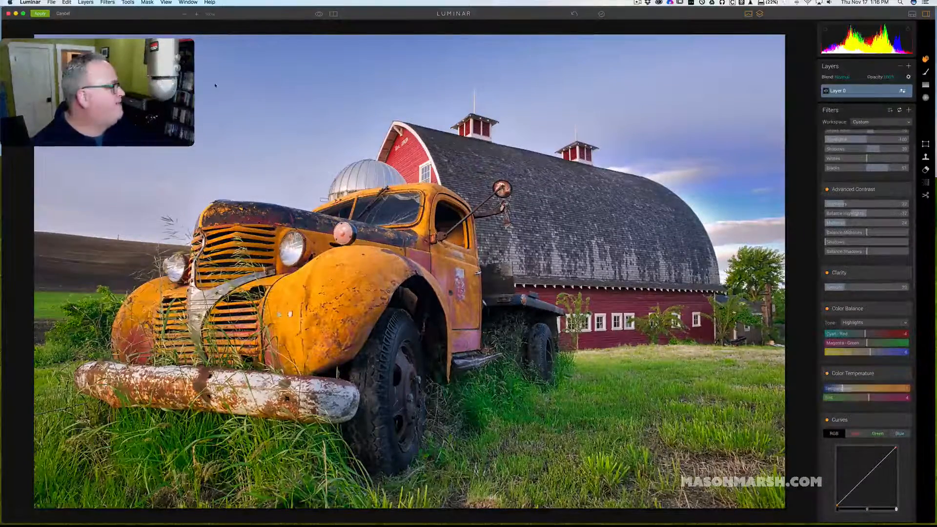
{"action": "left_click", "coordinate": [37, 15]}
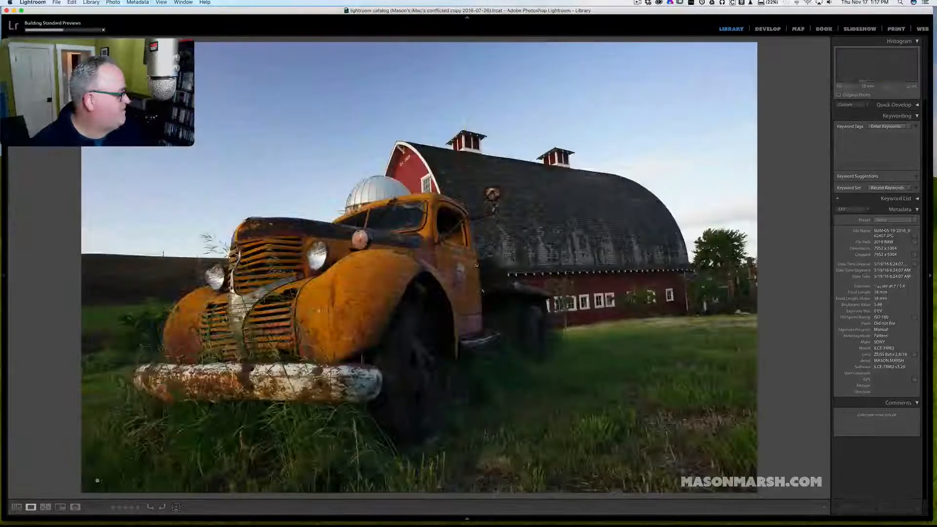
{"action": "left_click", "coordinate": [17, 507]}
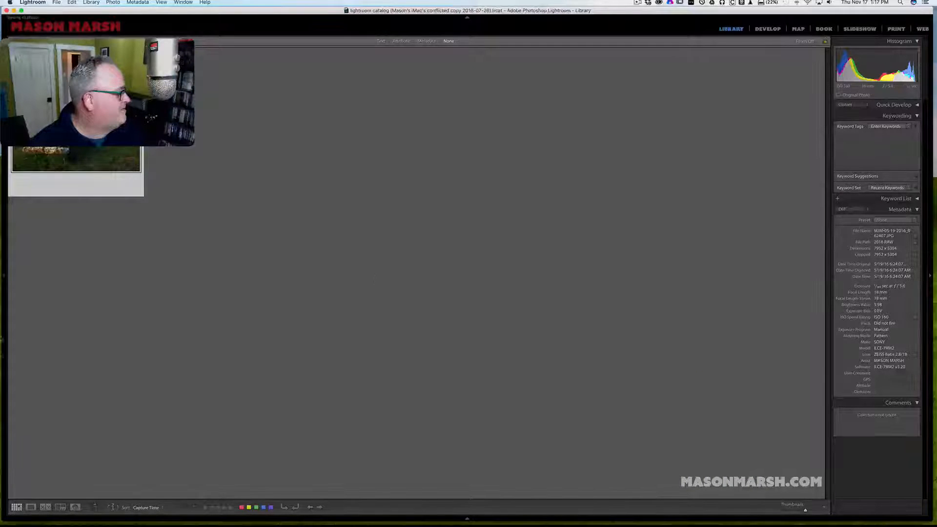
{"action": "mouse_move", "coordinate": [3, 276]}
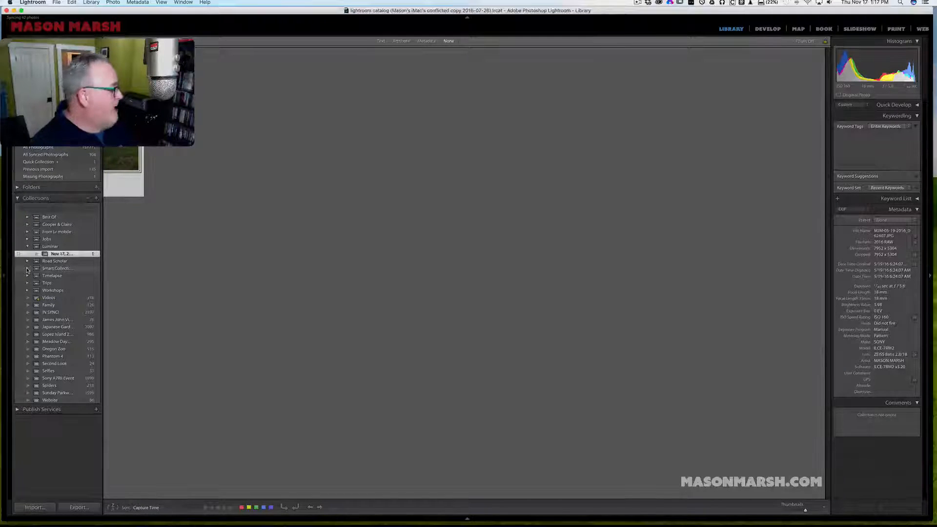
{"action": "left_click", "coordinate": [53, 148]}
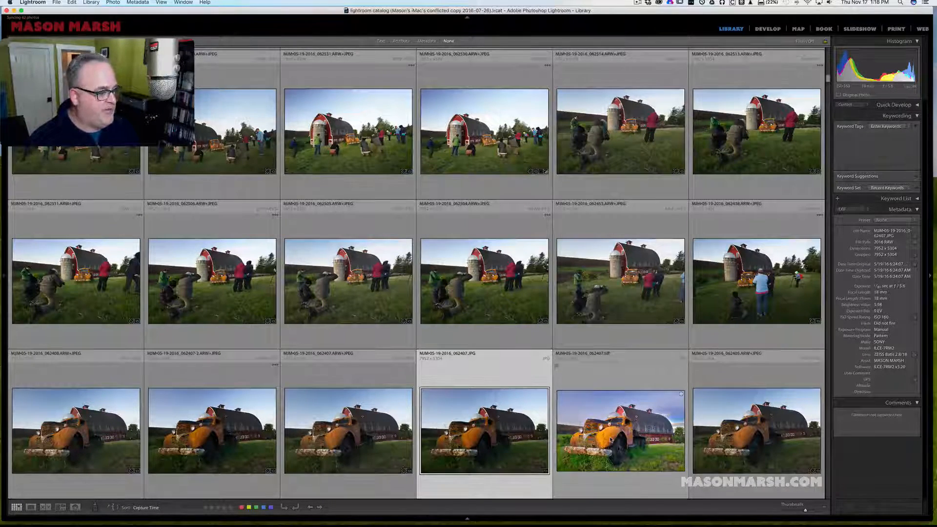
Step: View the edited truck TIFF enlarged, and compare it side by side with the original JPG in Survey view
{"action": "double_click", "coordinate": [610, 439]}
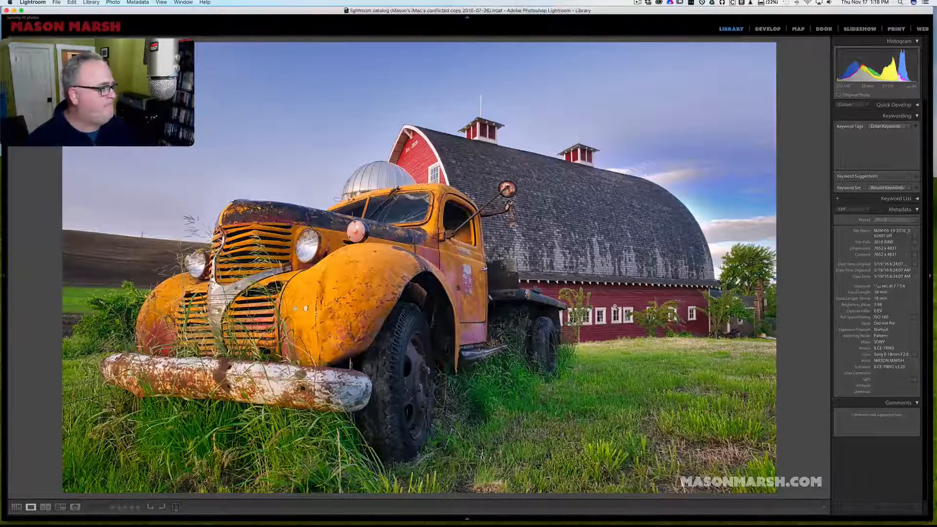
{"action": "double_click", "coordinate": [615, 306]}
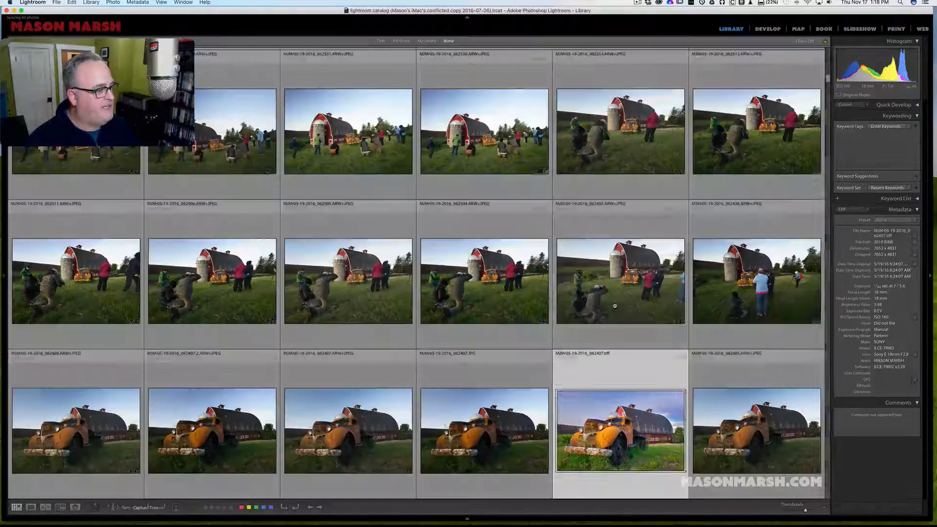
{"action": "left_click", "coordinate": [485, 444], "text": "super"}
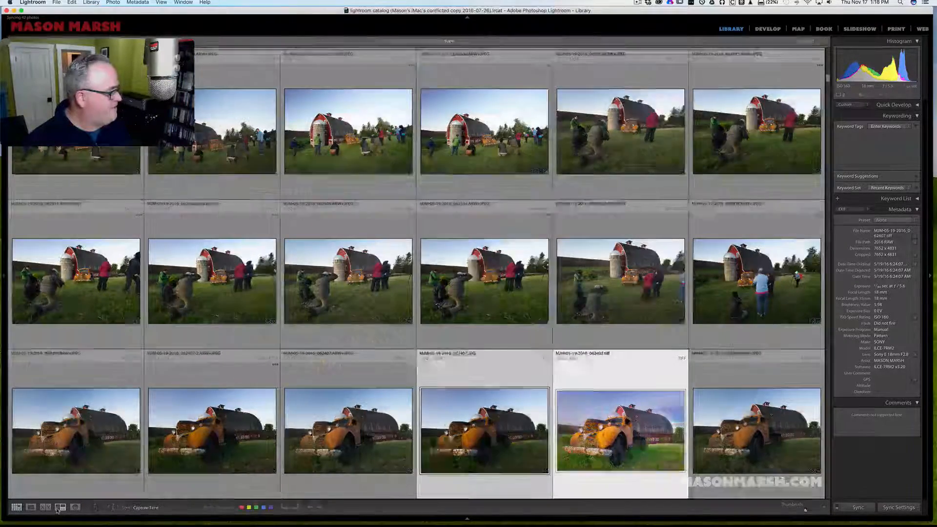
{"action": "left_click", "coordinate": [58, 509]}
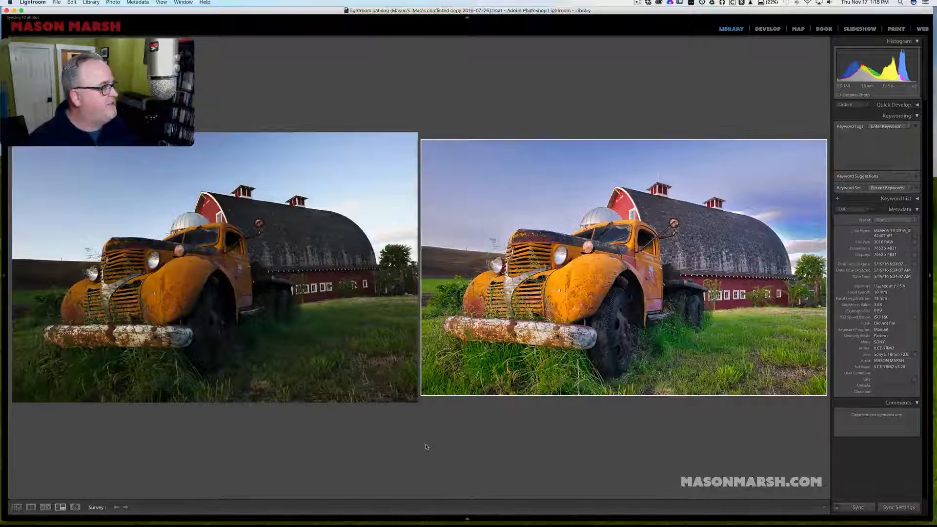